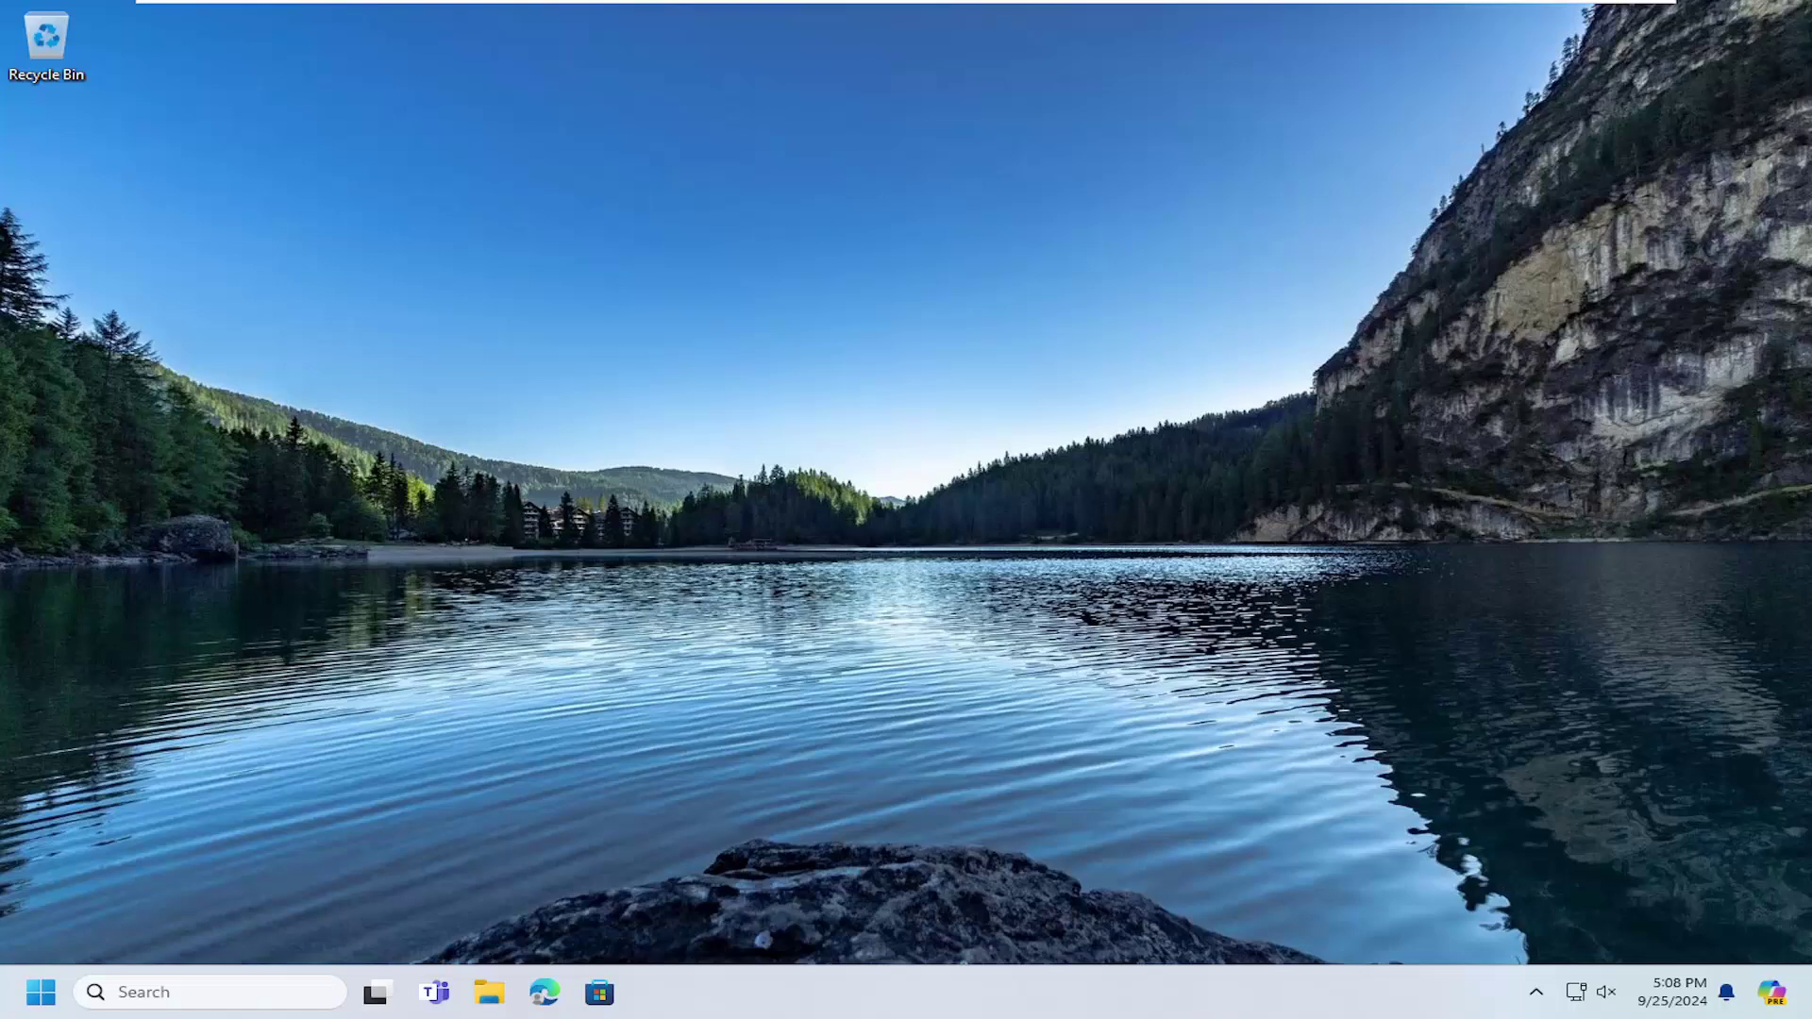
- Launch Registry Editor as administrator from a 'regedit' Windows Search, approving the UAC prompt
key("super")
type("regedit")
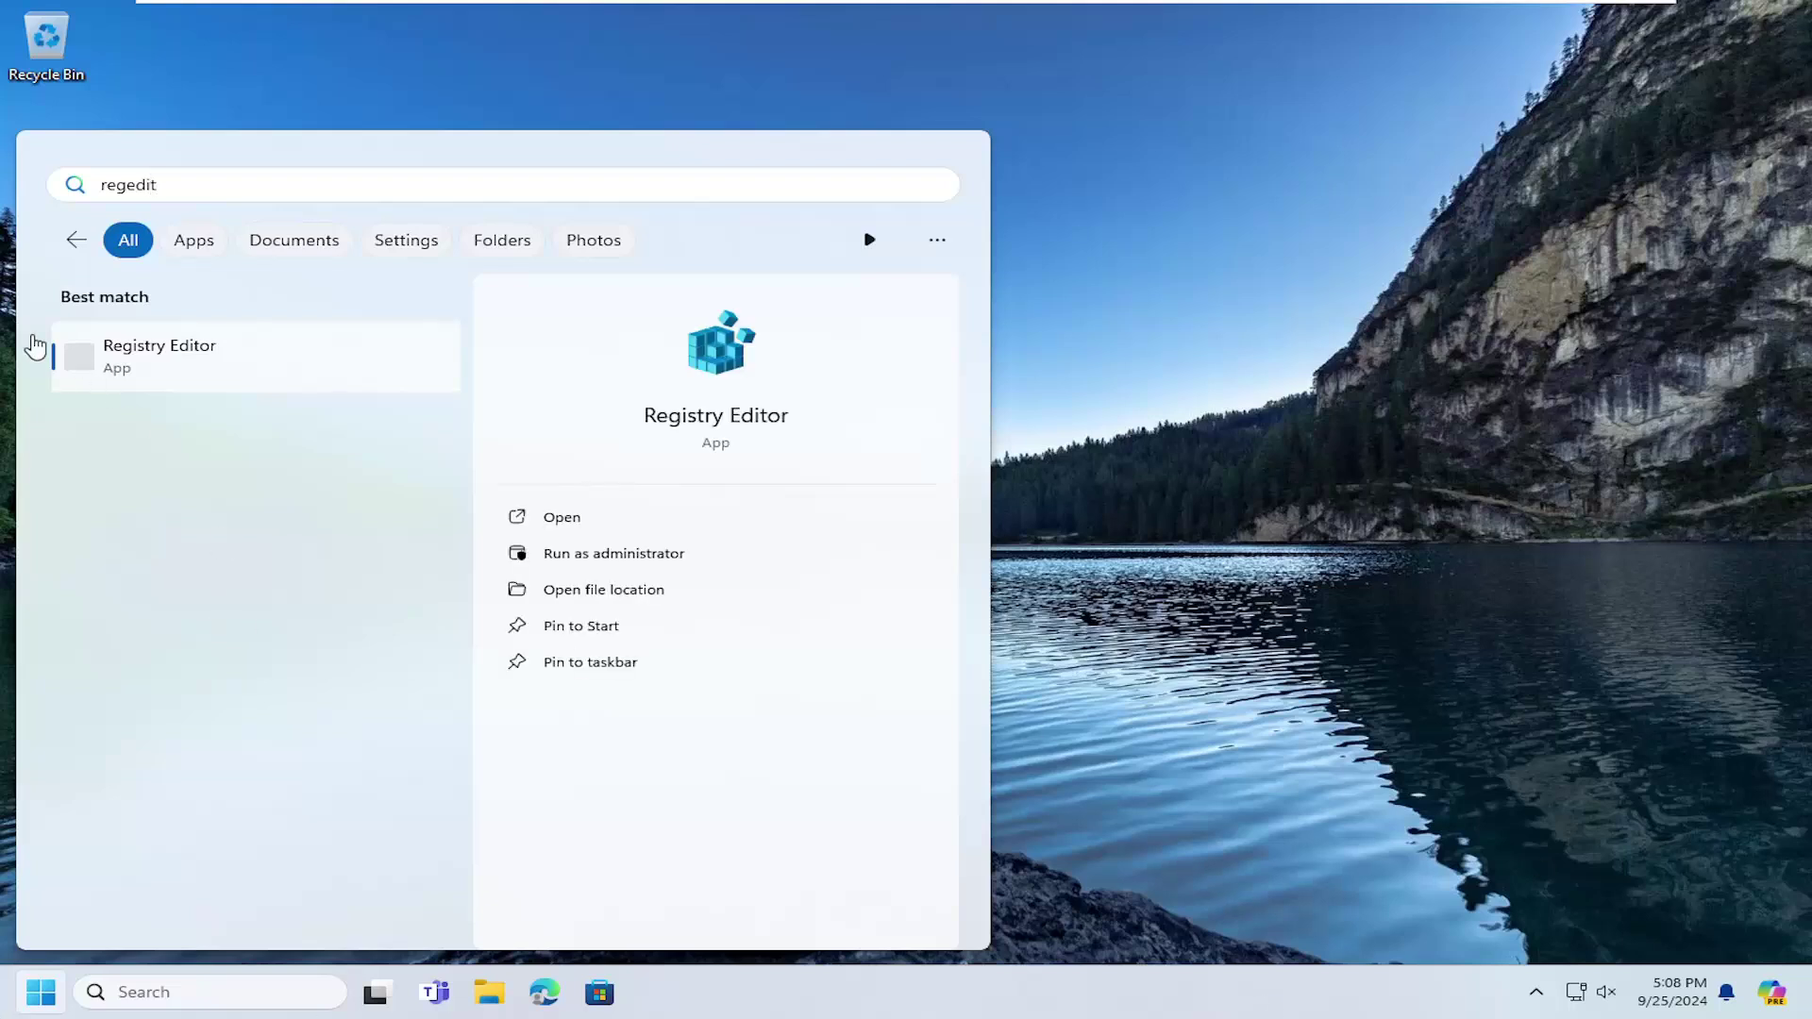
right_click(156, 375)
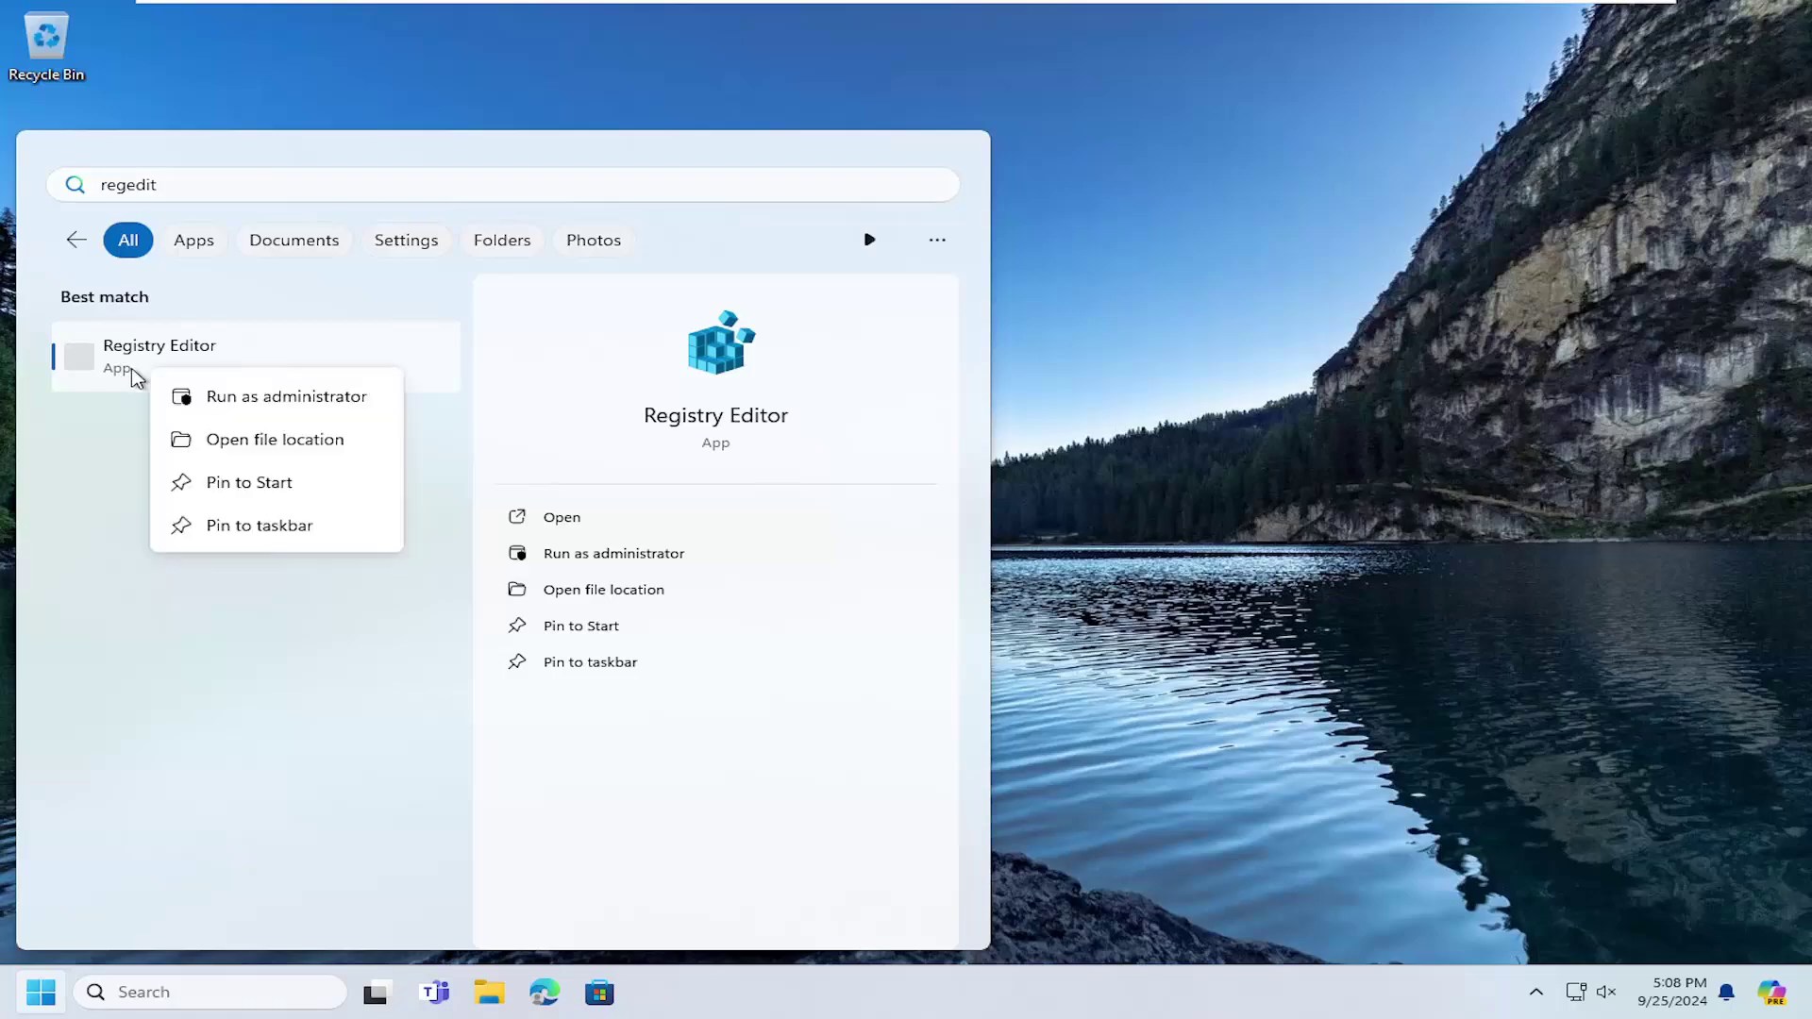
left_click(229, 402)
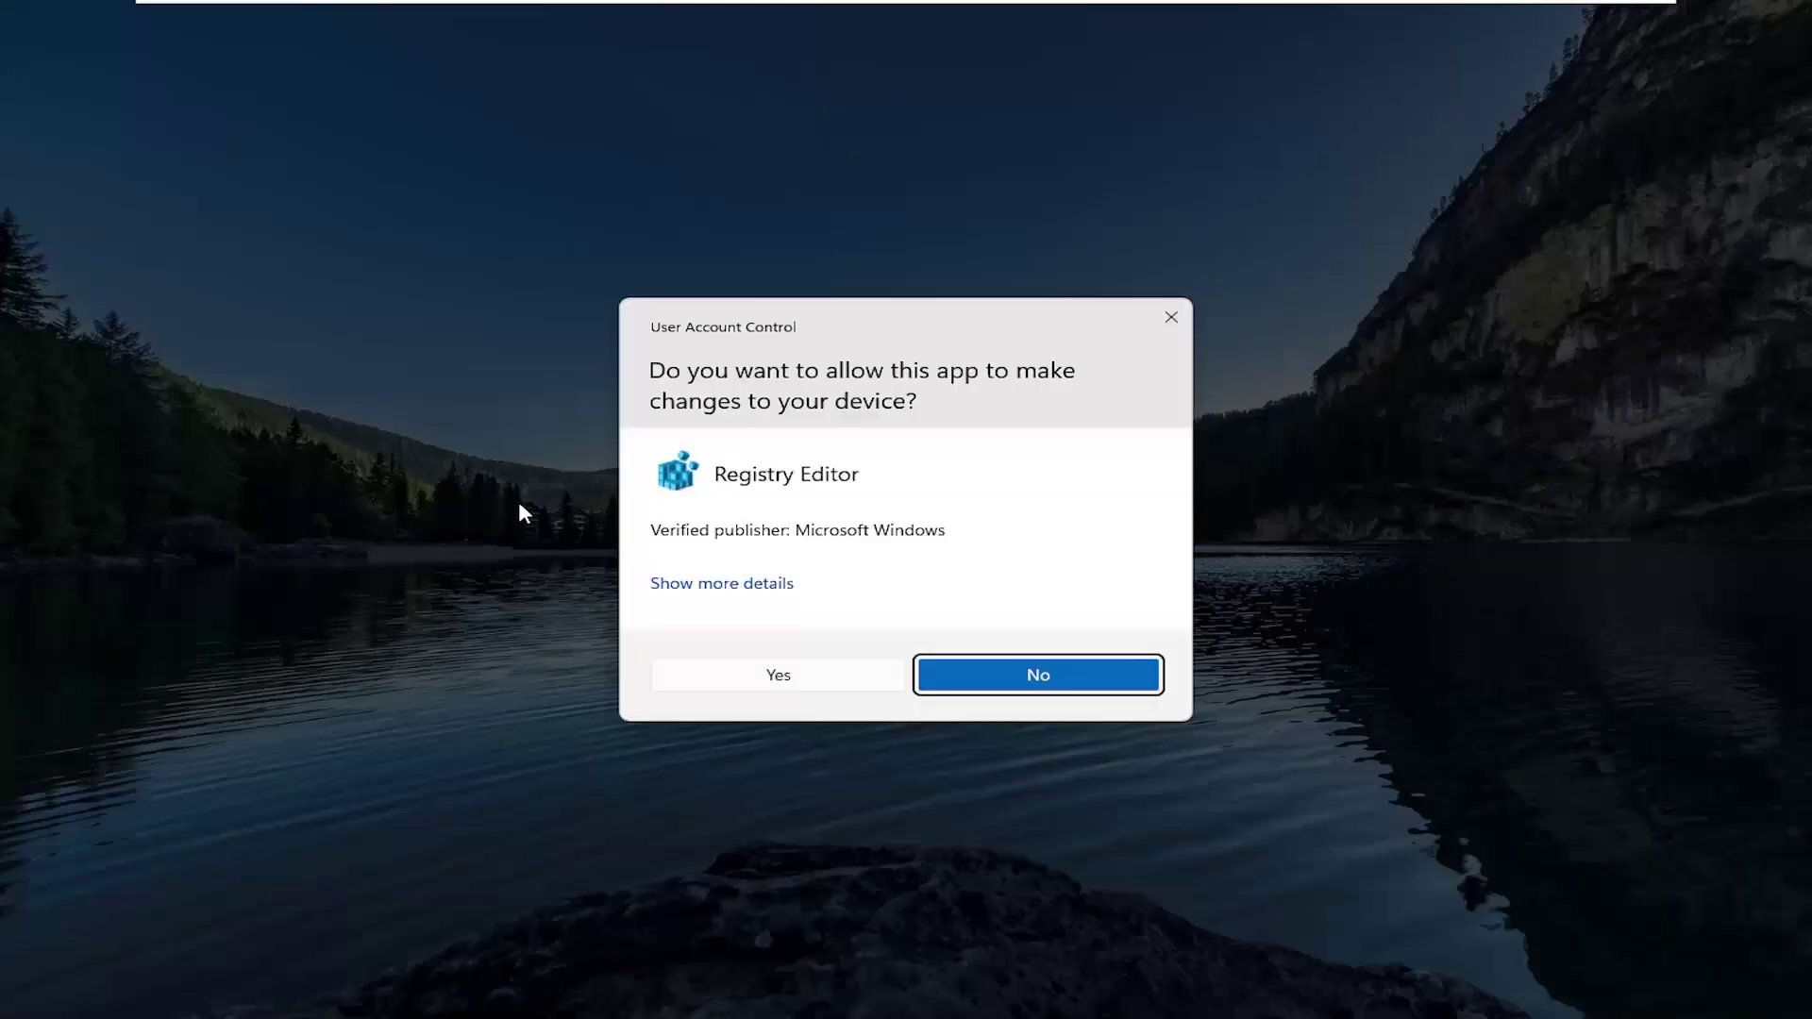
left_click(813, 684)
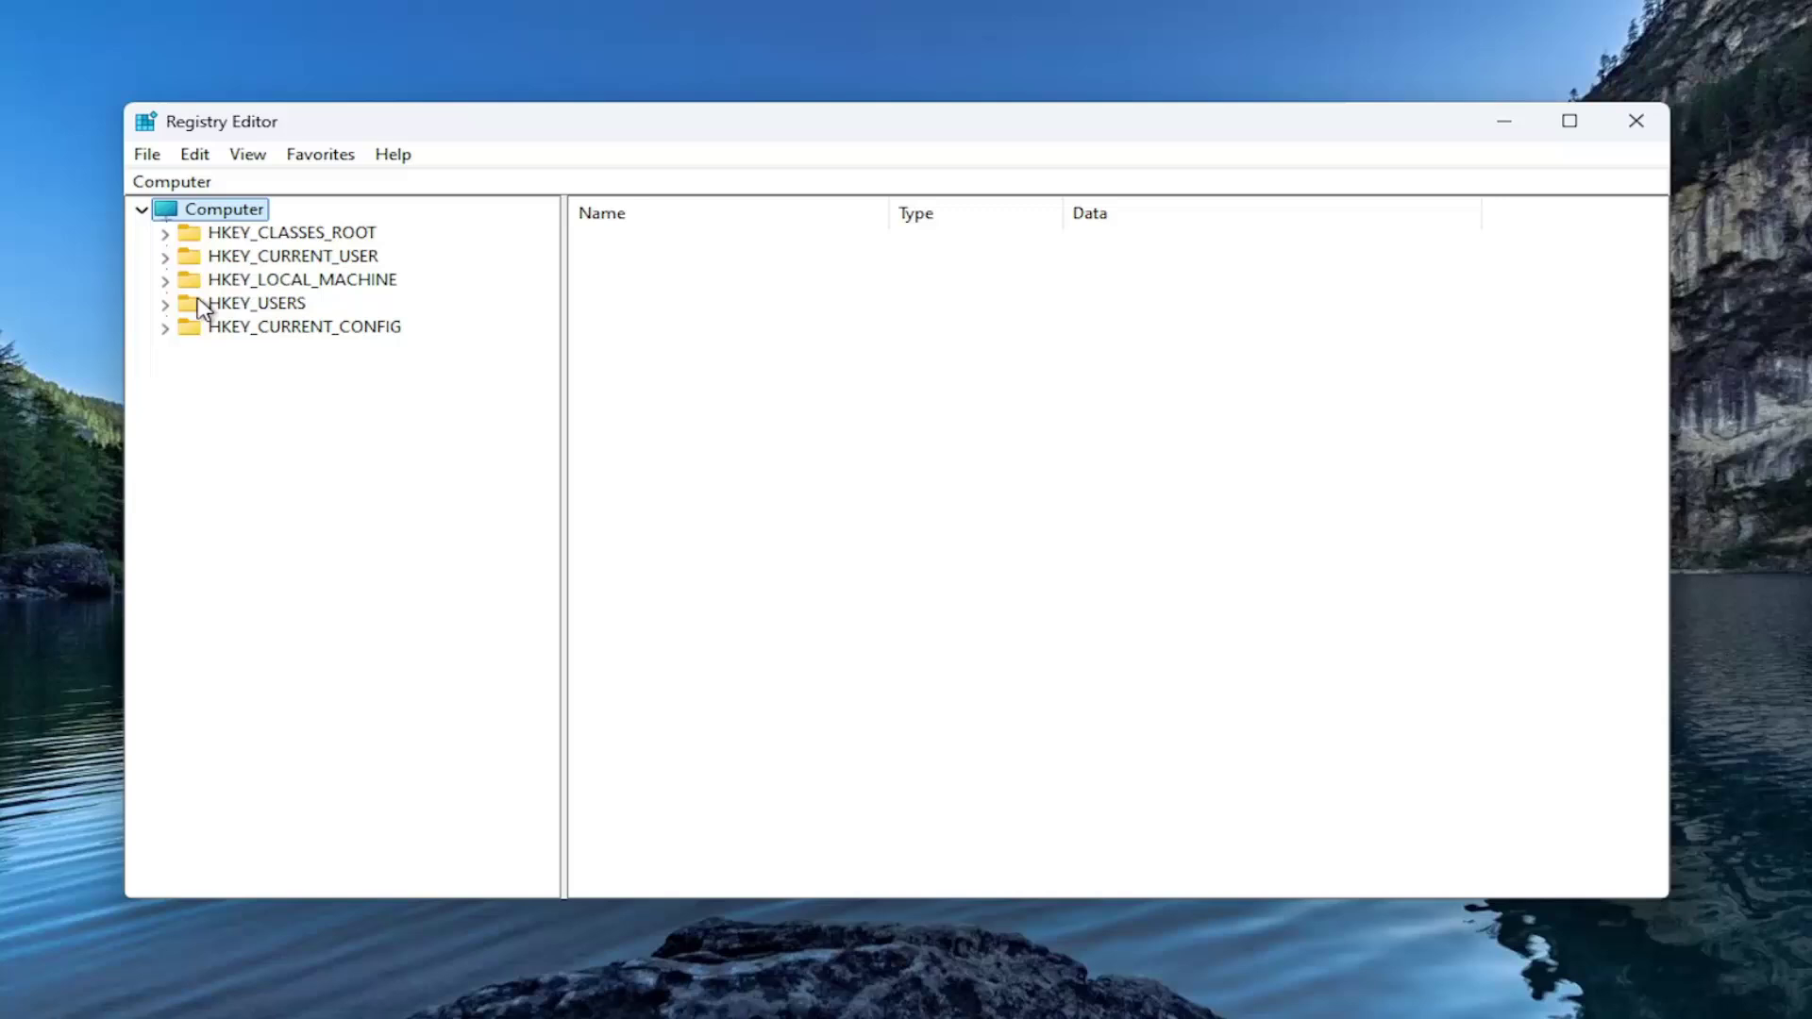
left_click(151, 155)
left_click(189, 215)
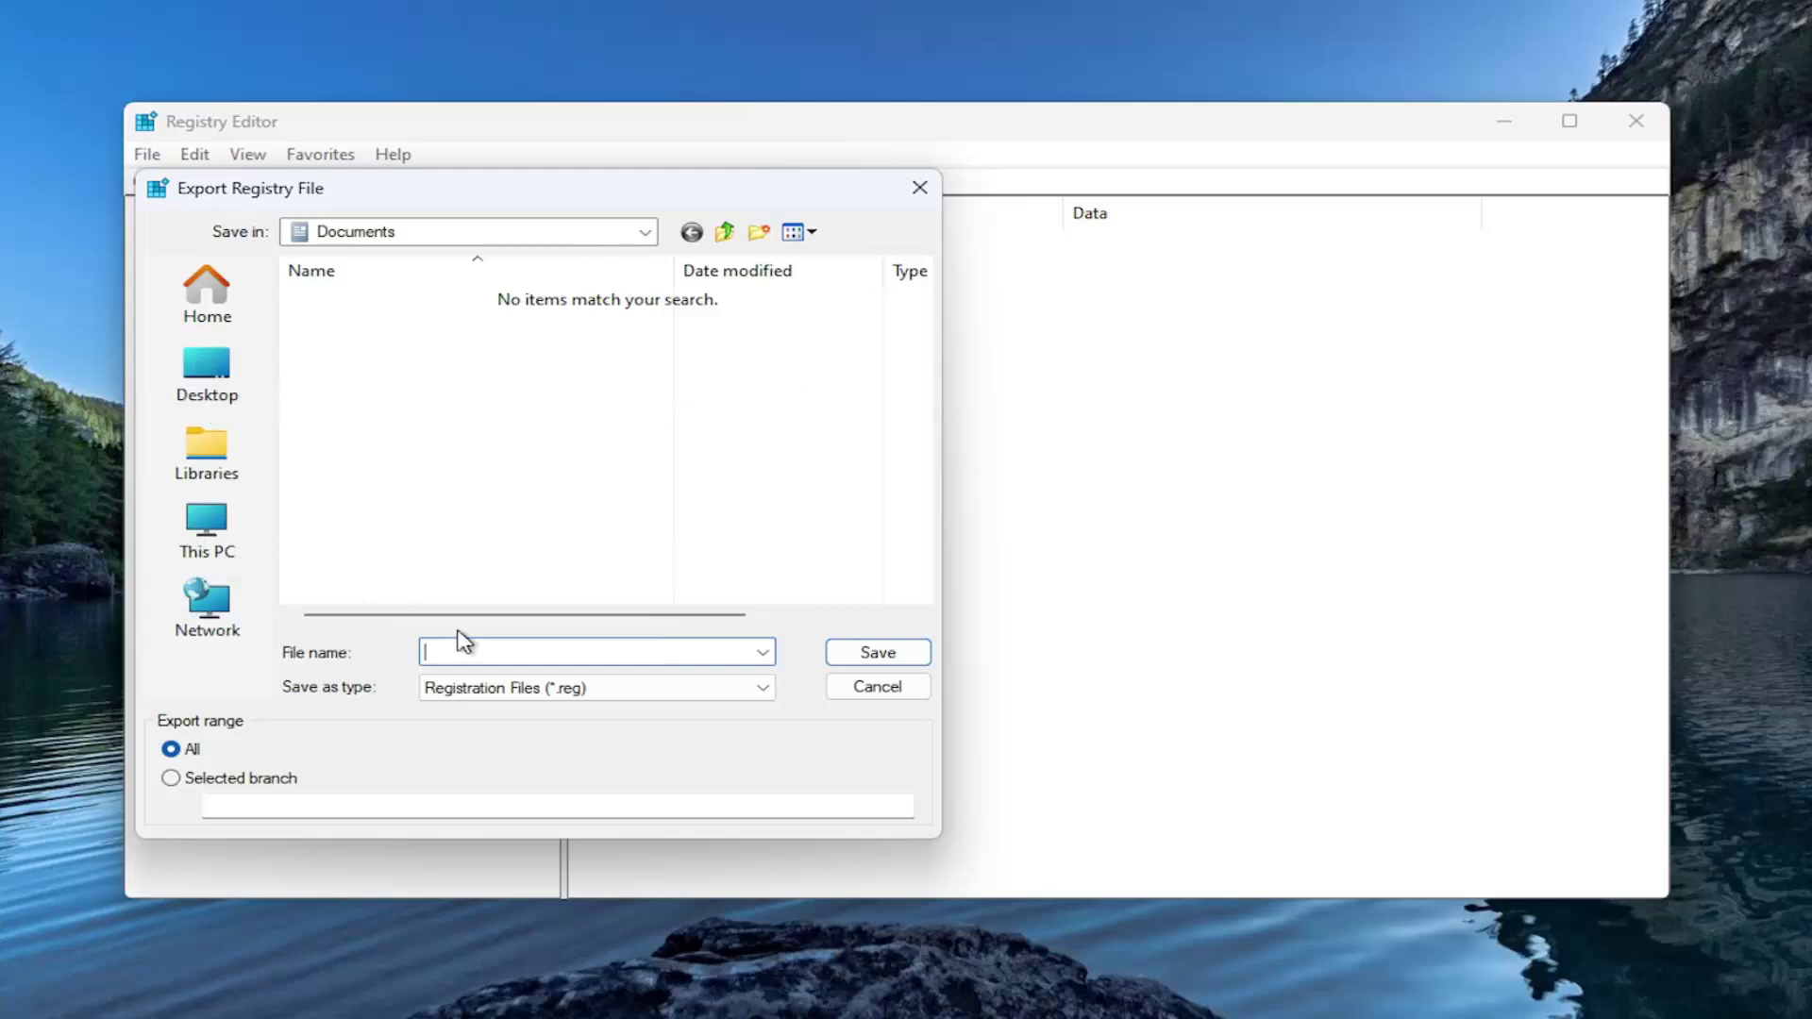
left_click(877, 687)
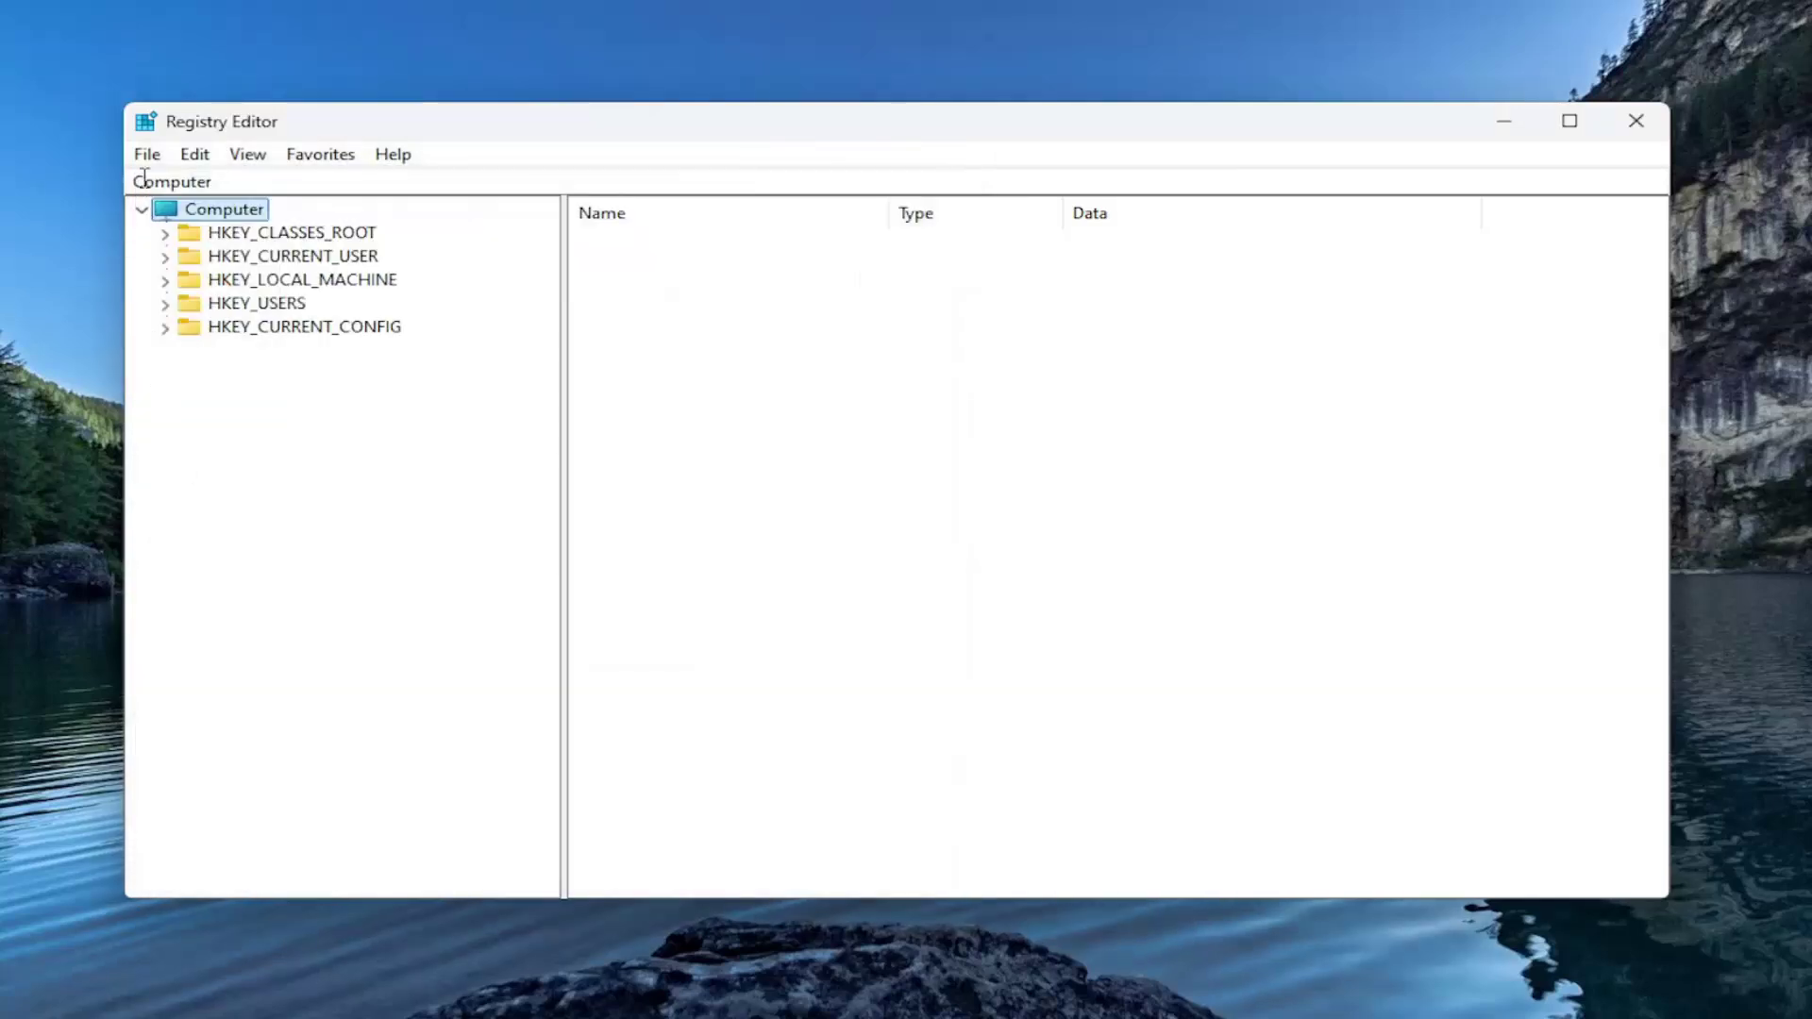
left_click(146, 156)
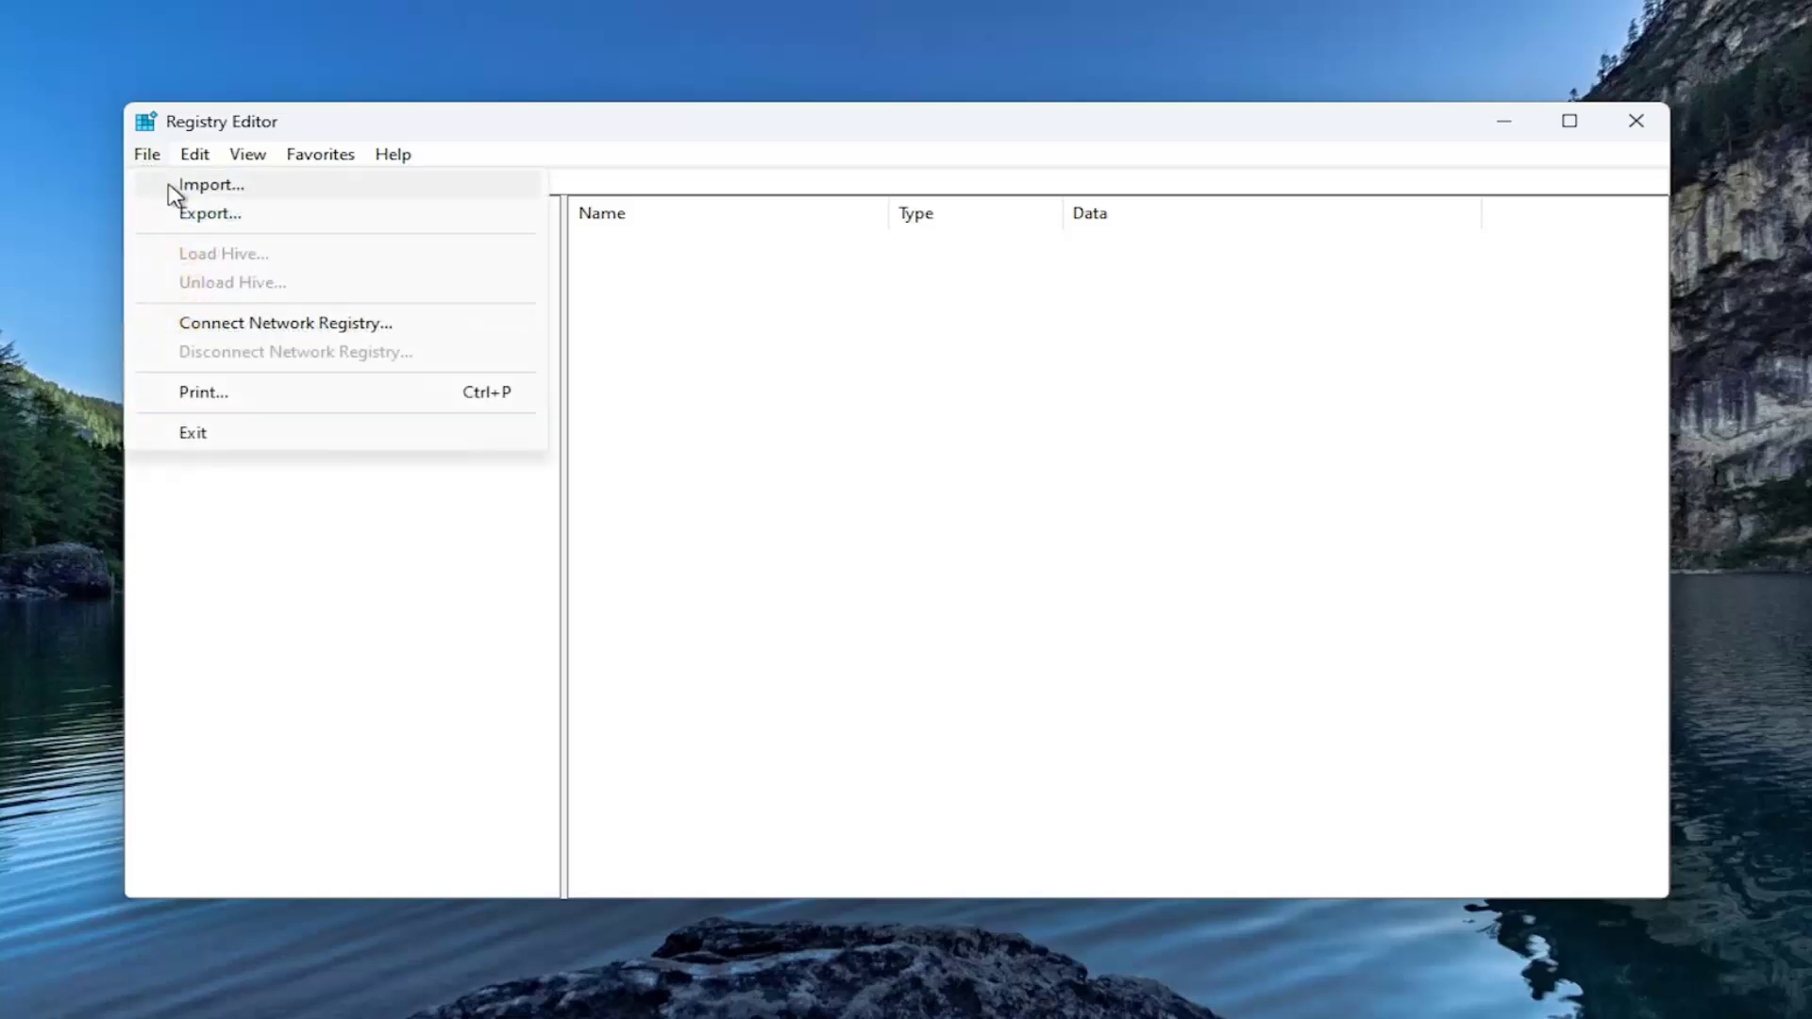
left_click(182, 186)
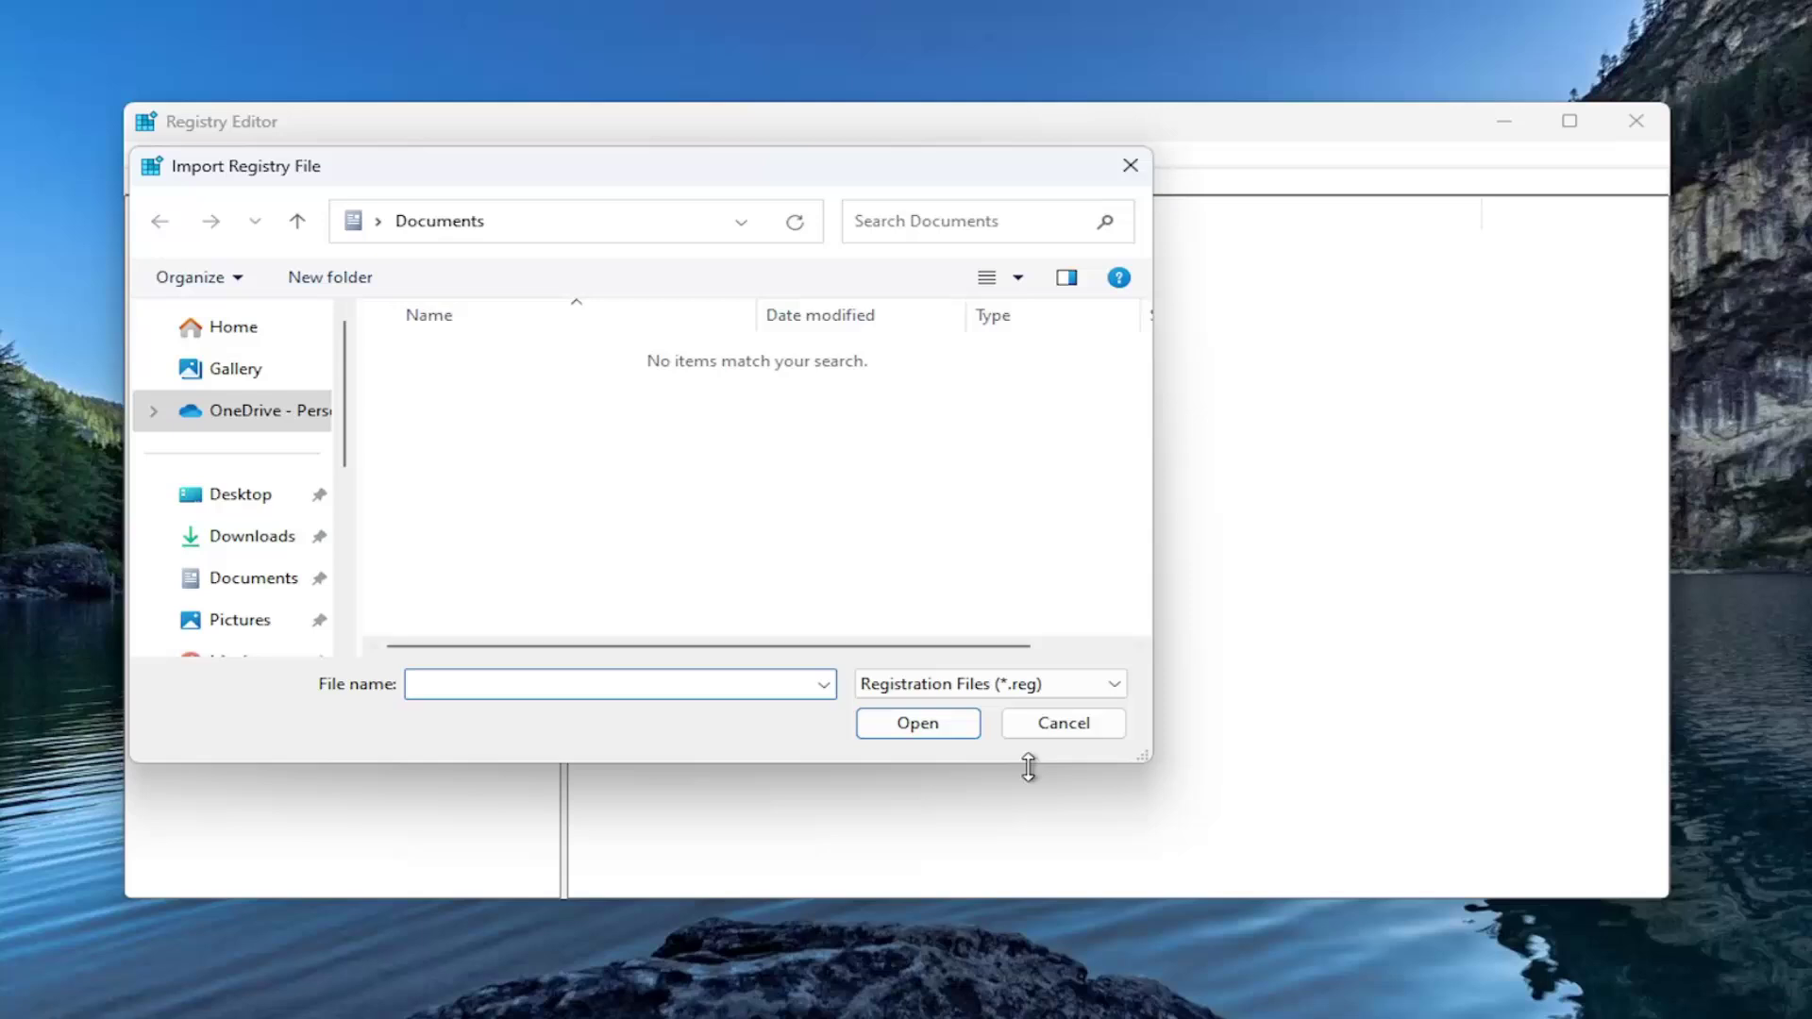
left_click(1060, 726)
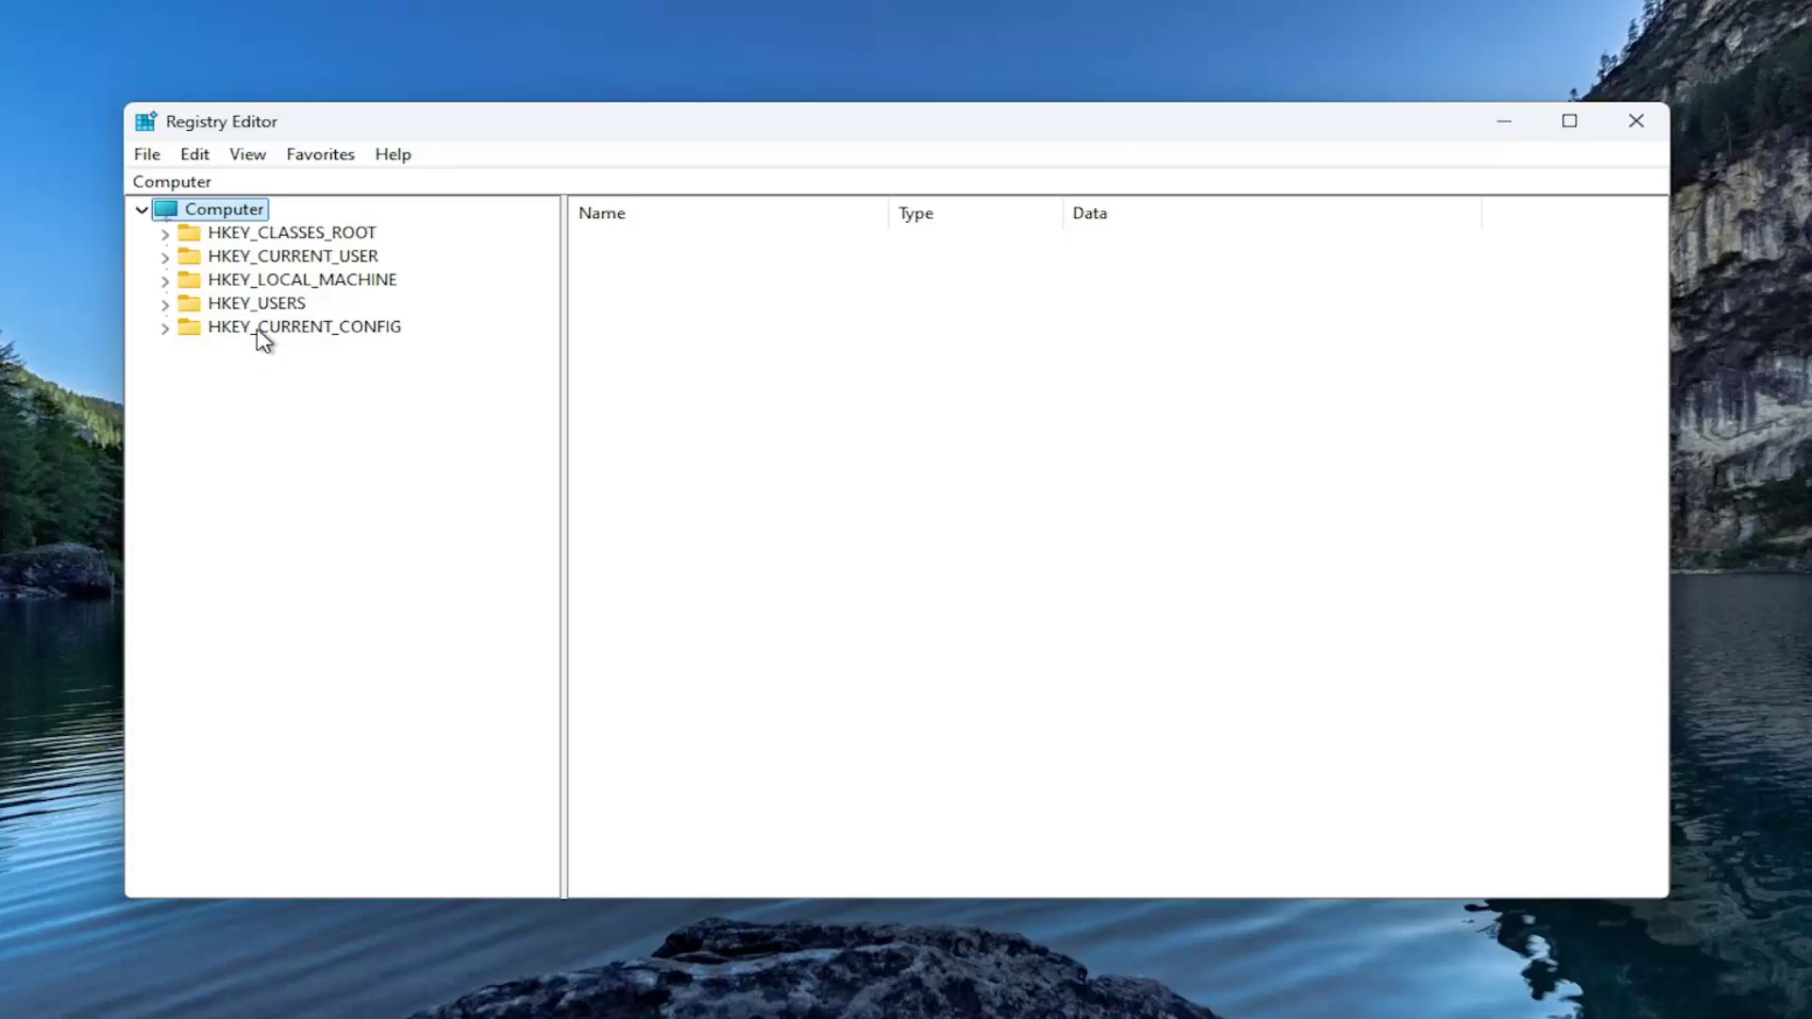
- Navigate to HKEY_CURRENT_USER\Control Panel\Desktop to list its values
double_click(299, 257)
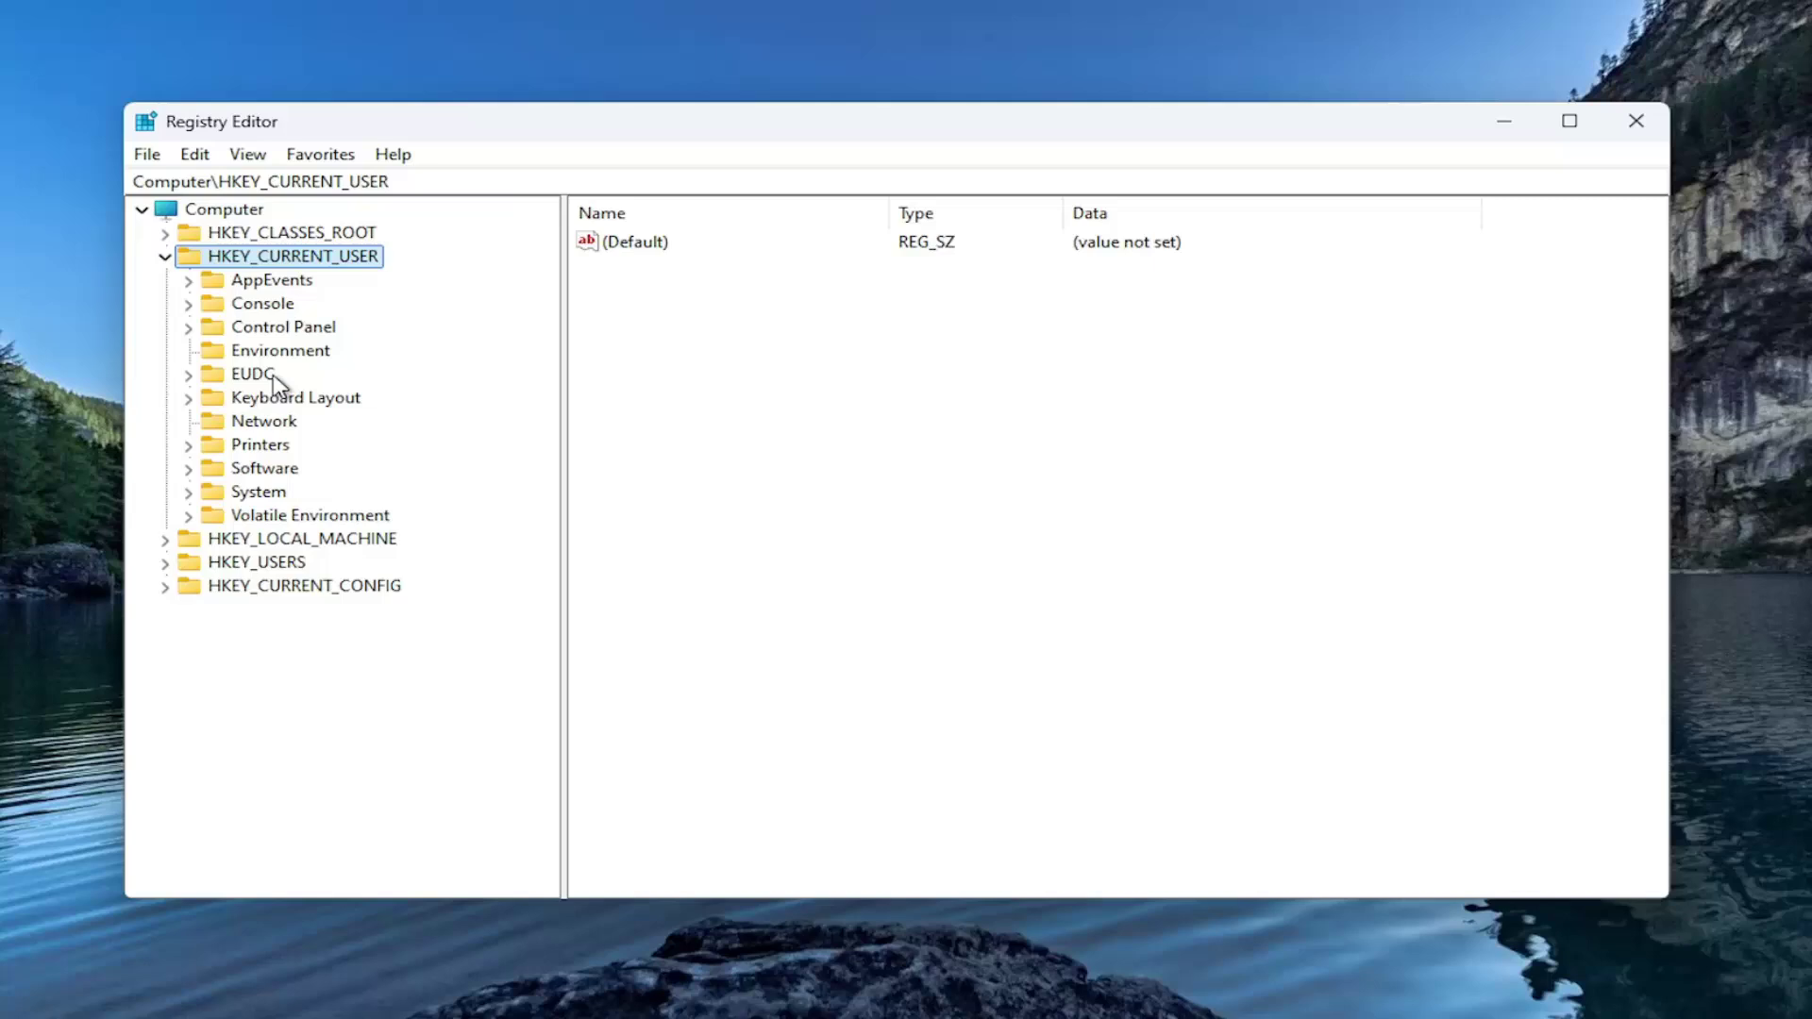
double_click(244, 331)
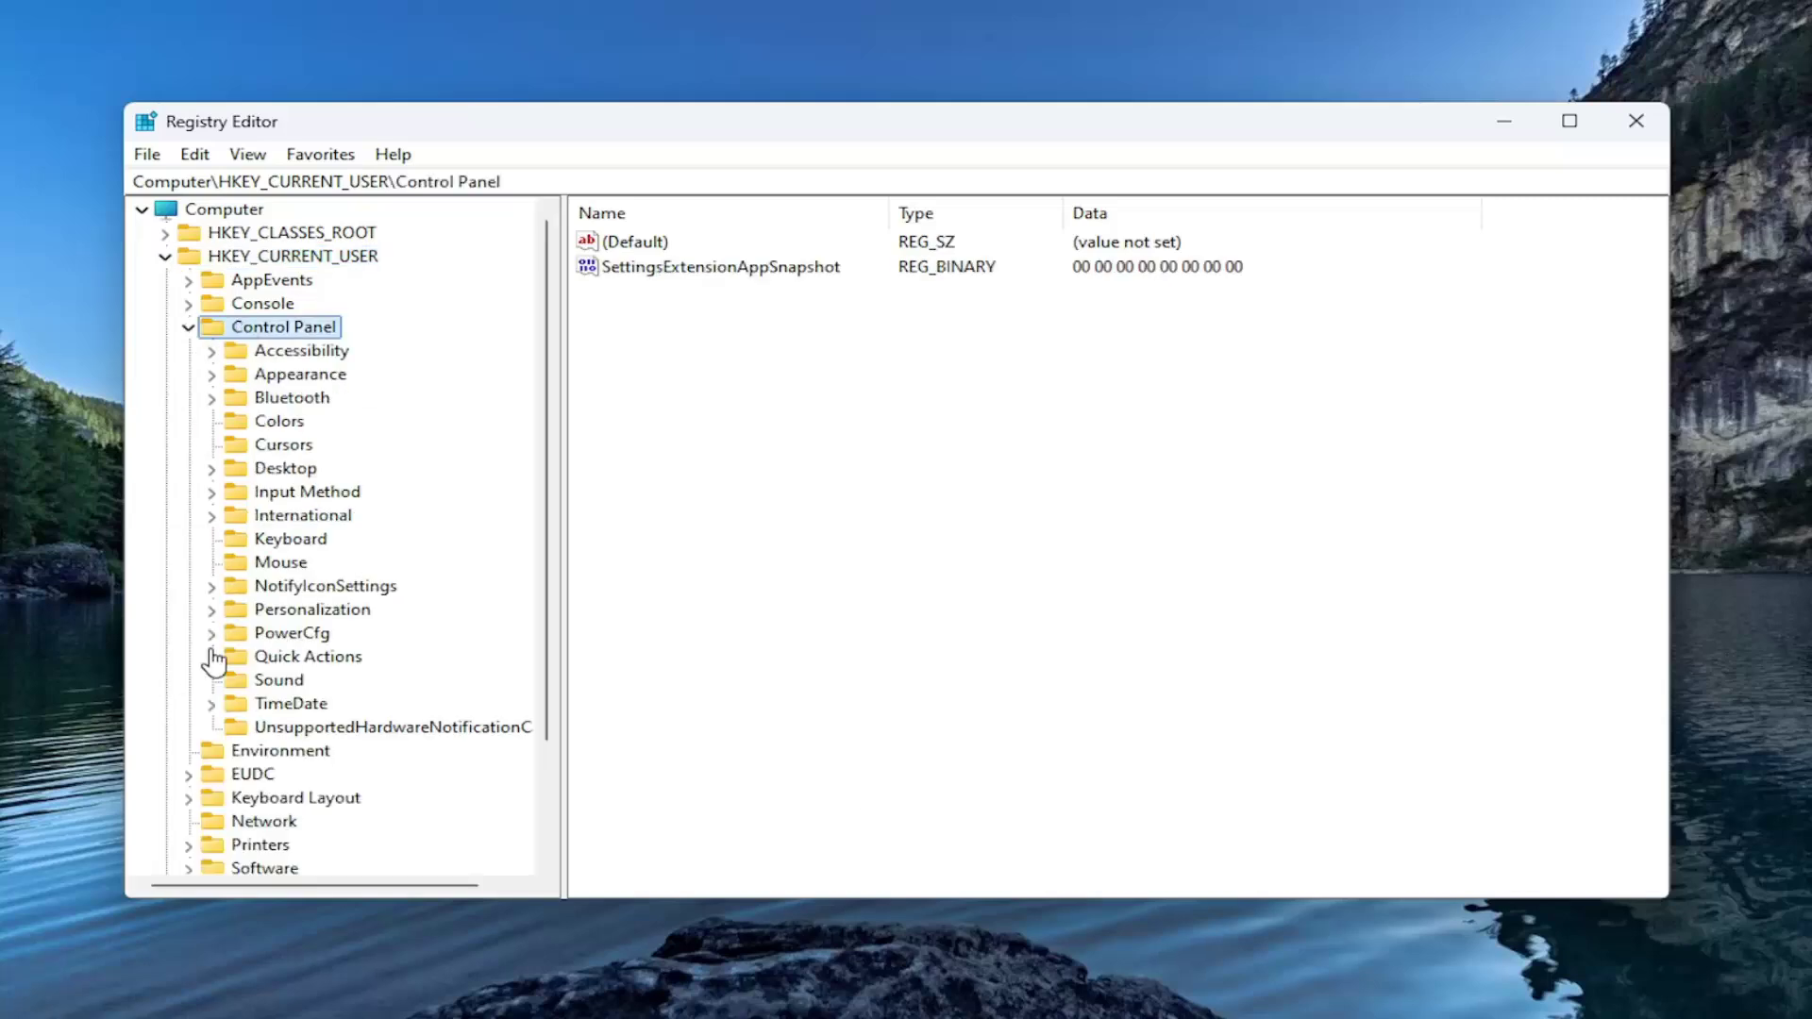
left_click(293, 469)
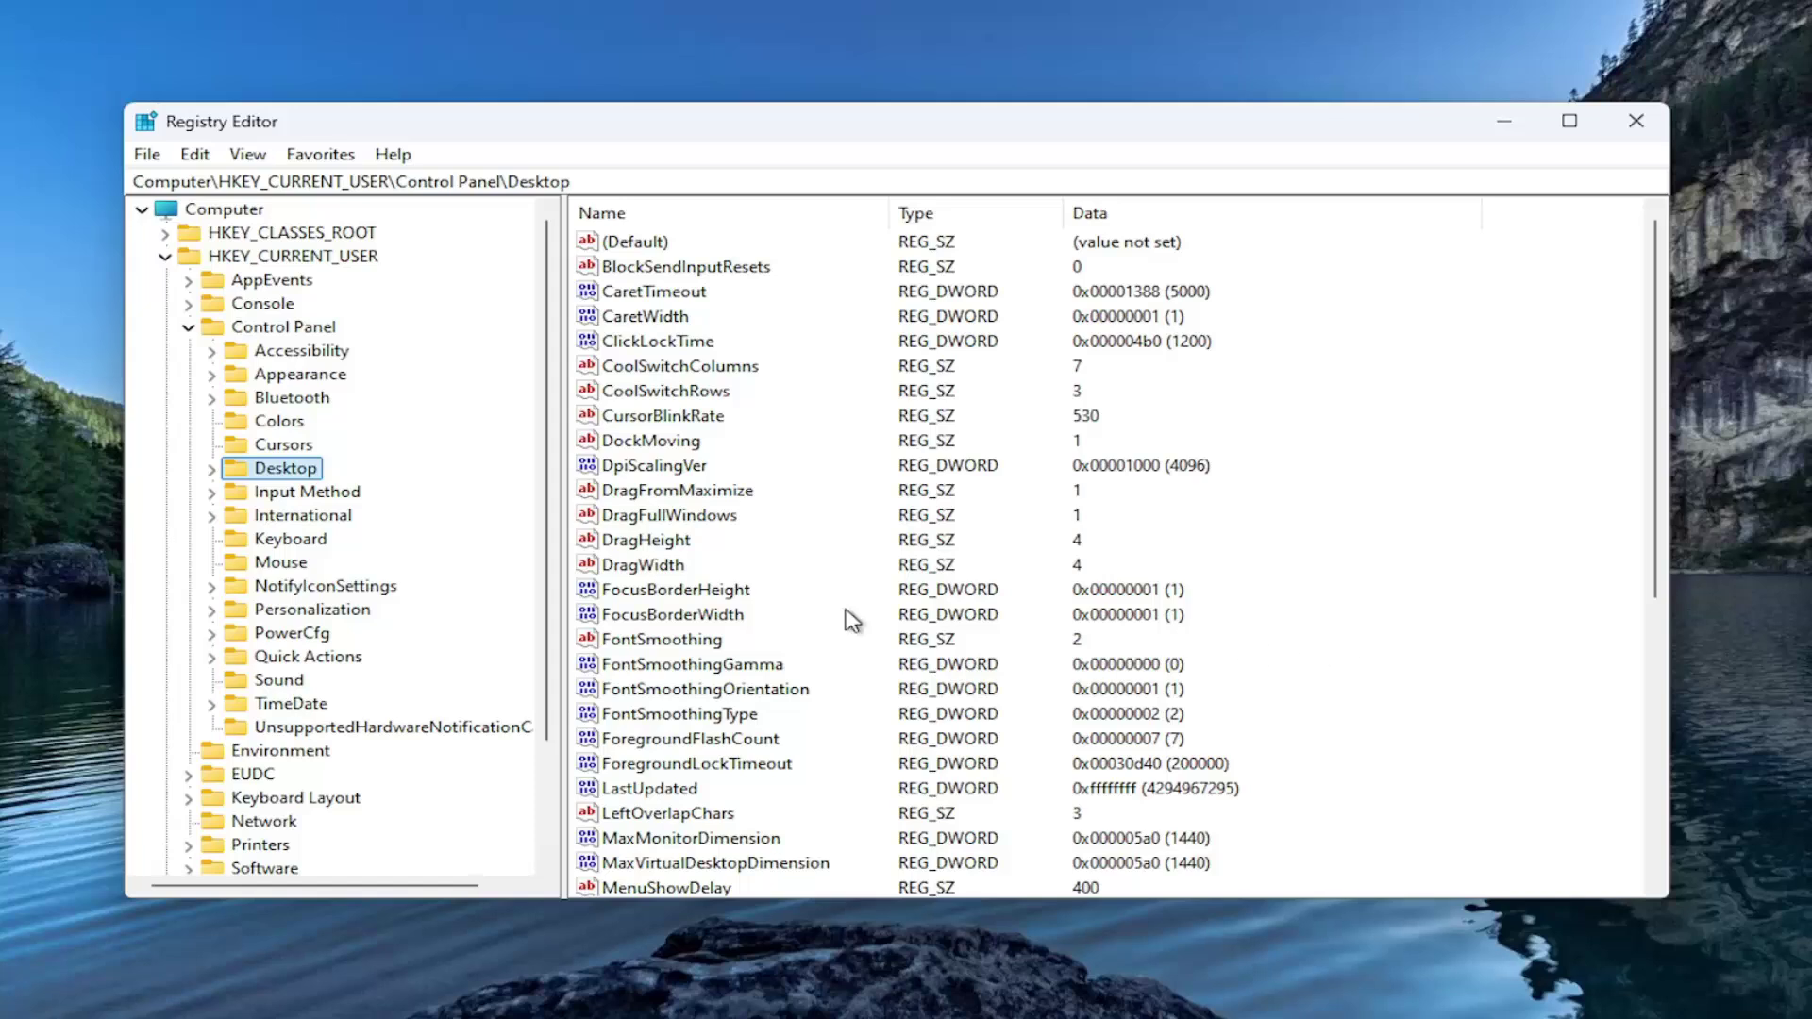
- Set ForegroundLockTimeout to hexadecimal 30d40 (200000)
left_click(689, 765)
double_click(689, 764)
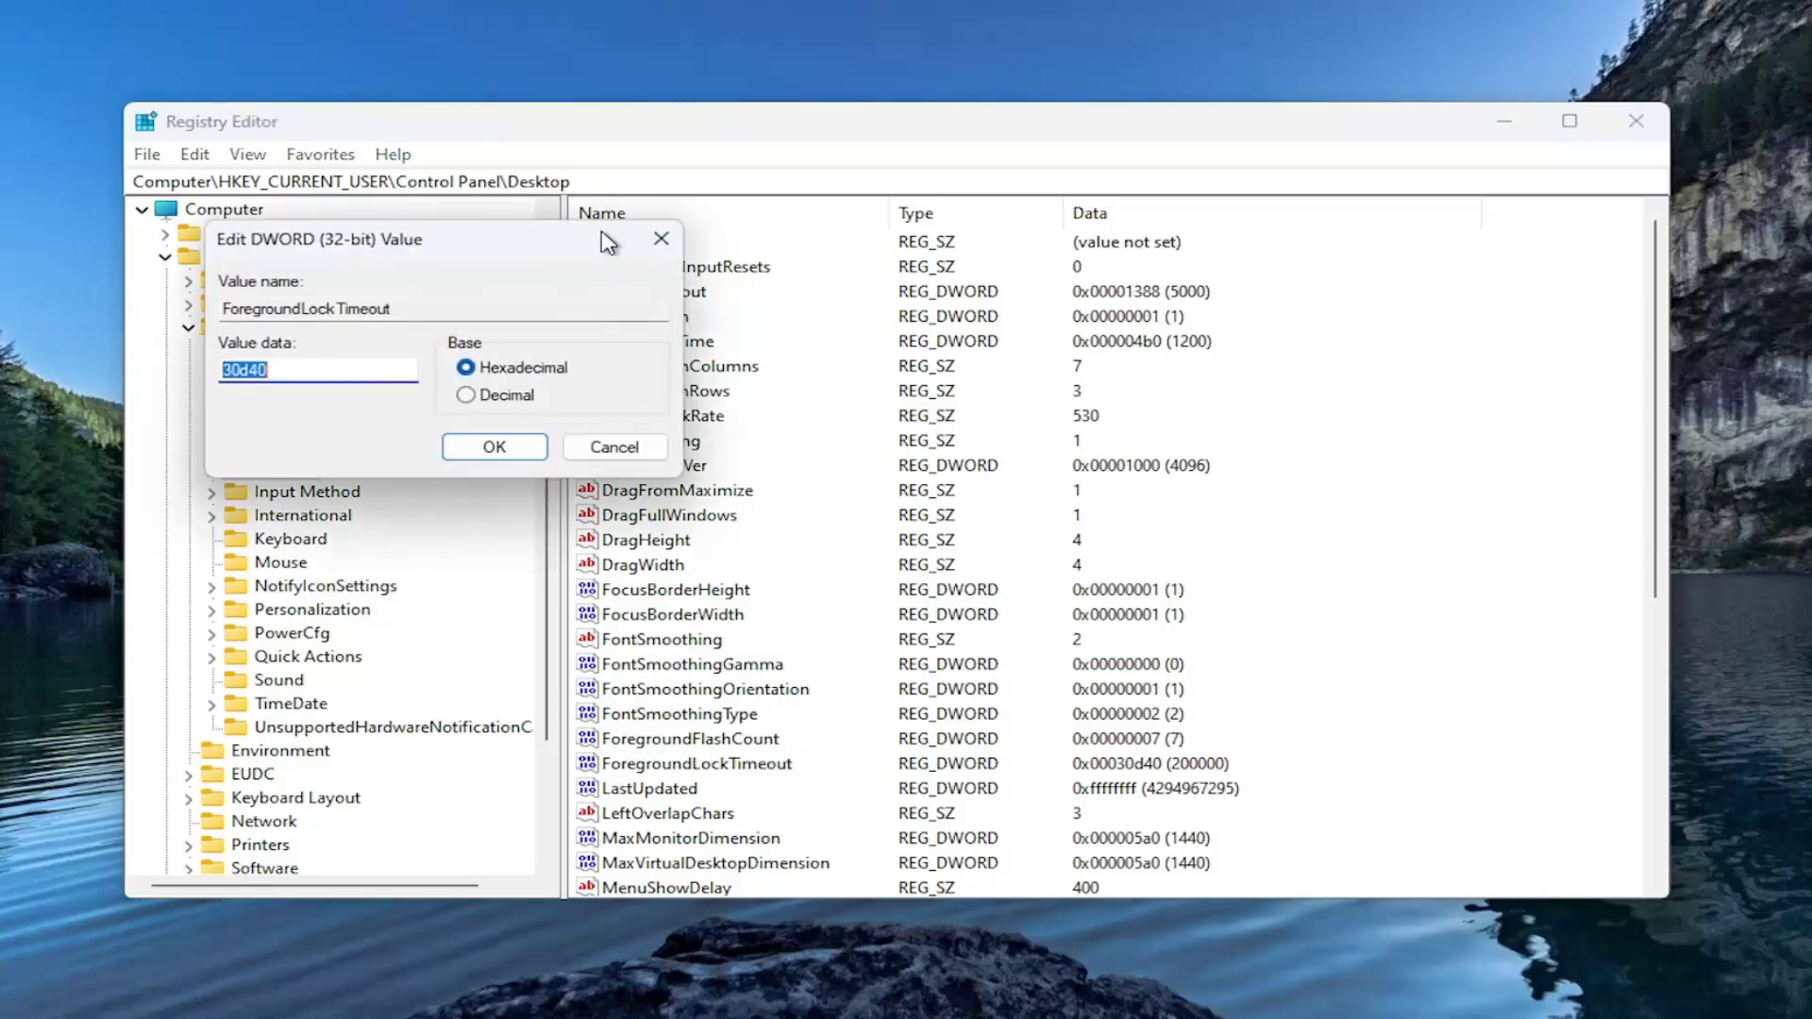
left_click_drag(476, 267, 838, 364)
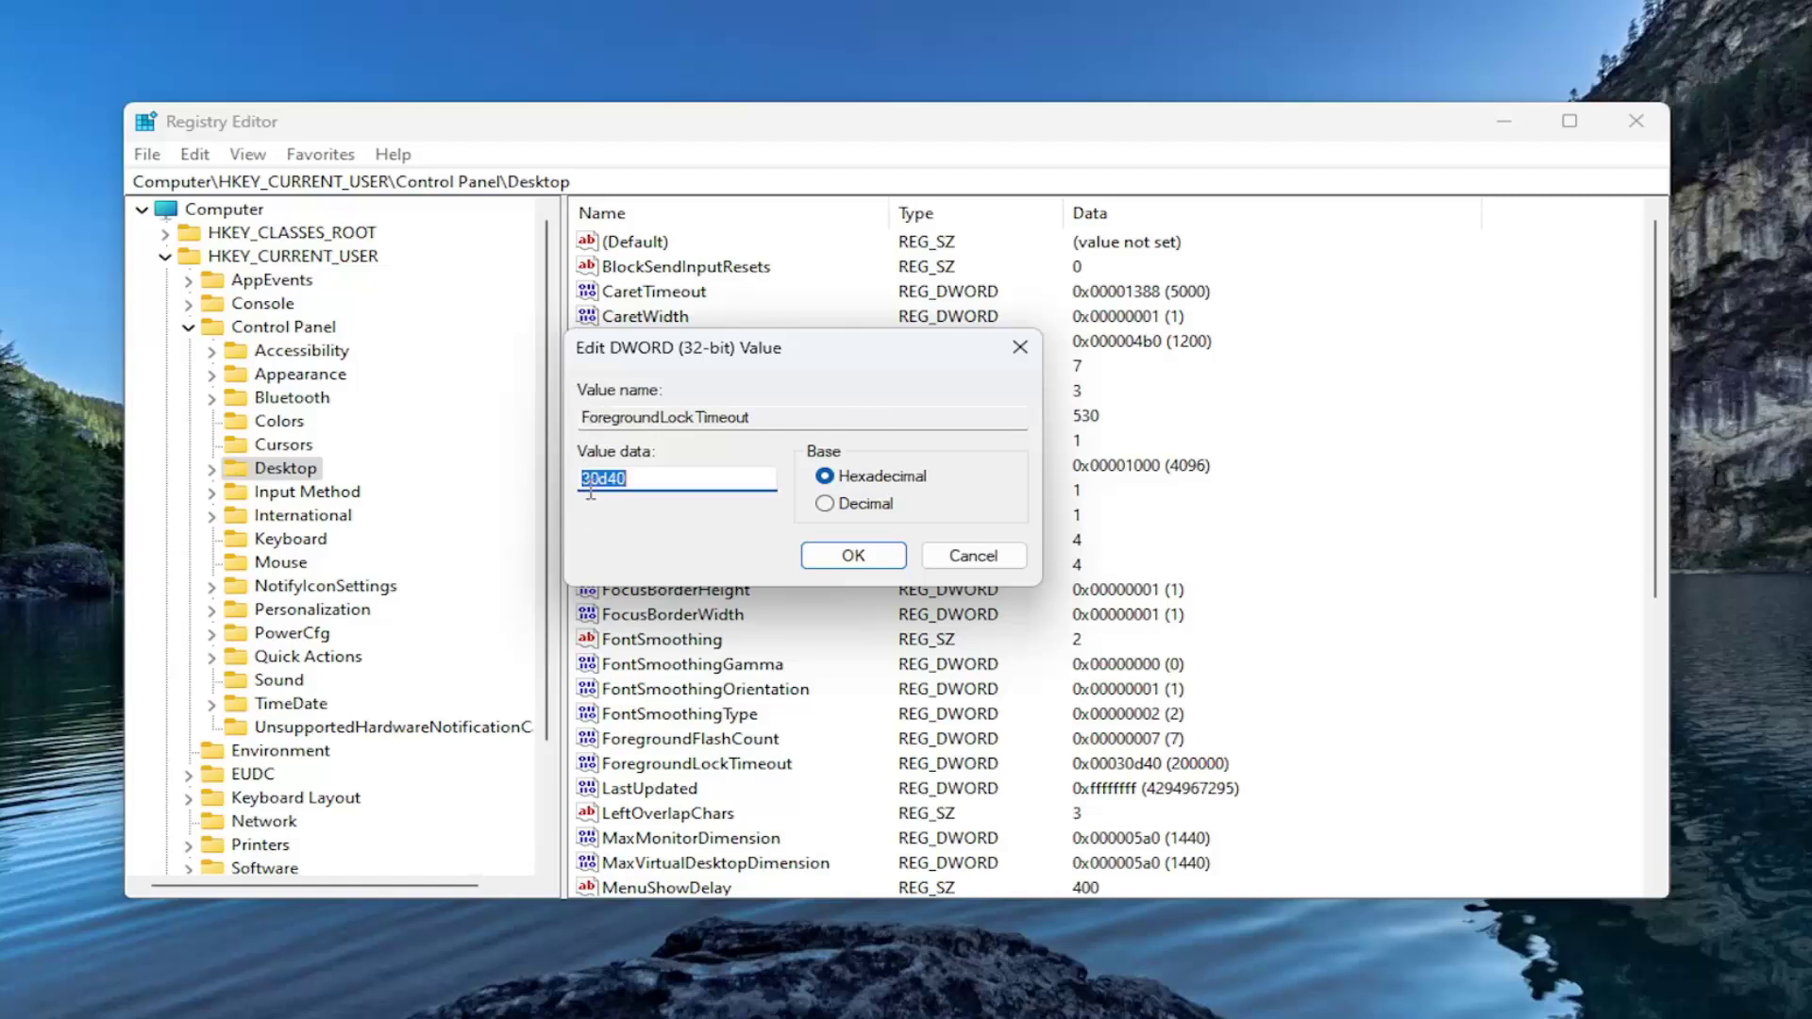
left_click(650, 476)
left_click(815, 563)
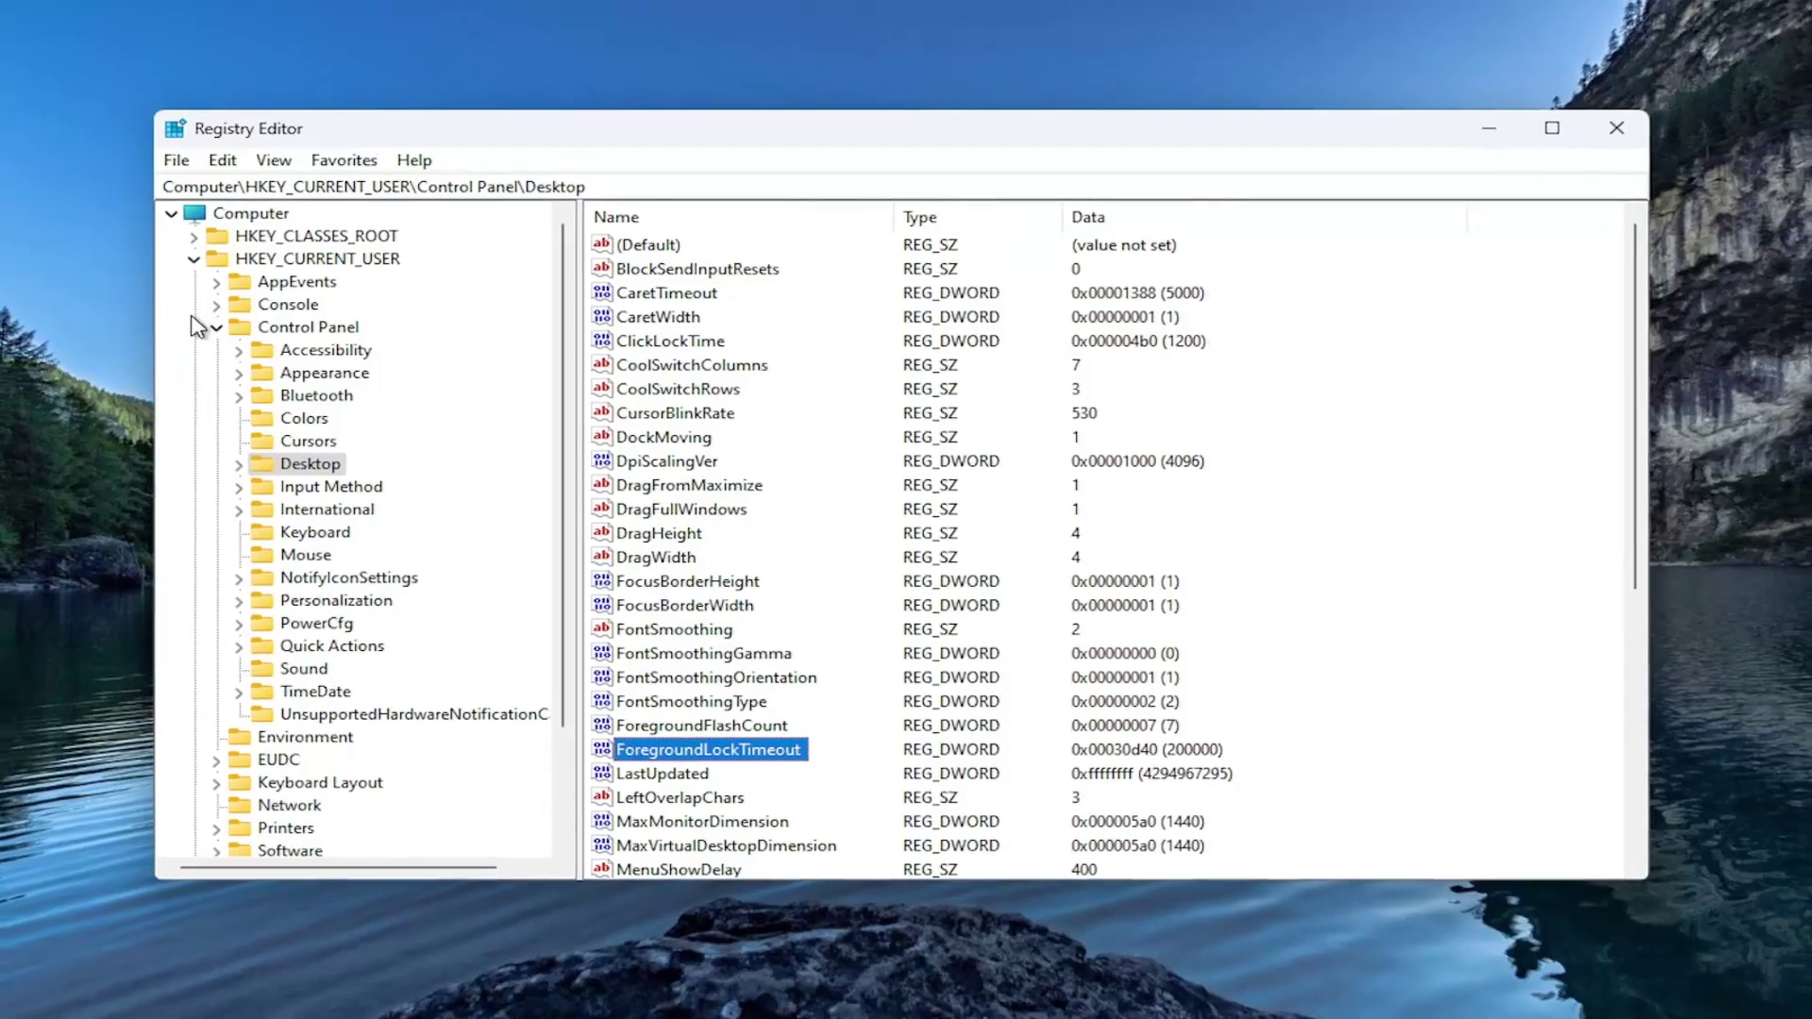
- Collapse Control Panel and HKEY_CURRENT_USER so only the root keys show
left_click(189, 327)
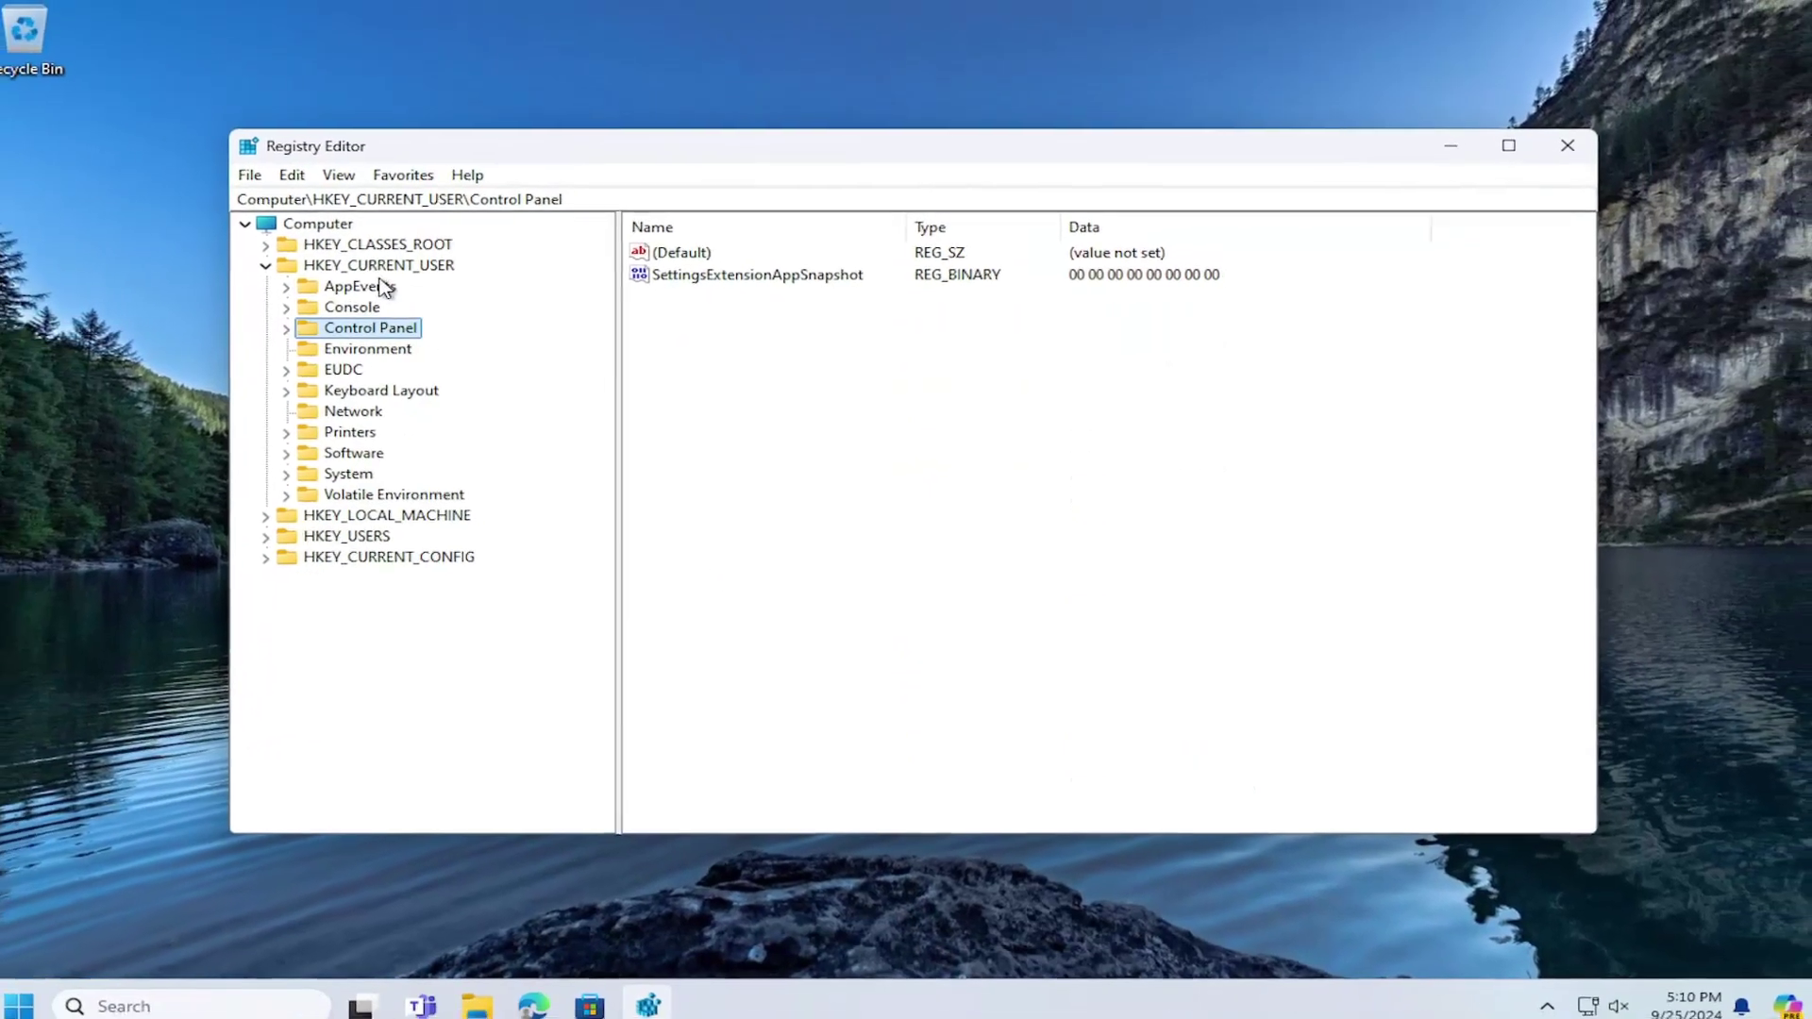
double_click(382, 286)
left_click(379, 265)
double_click(358, 286)
double_click(378, 265)
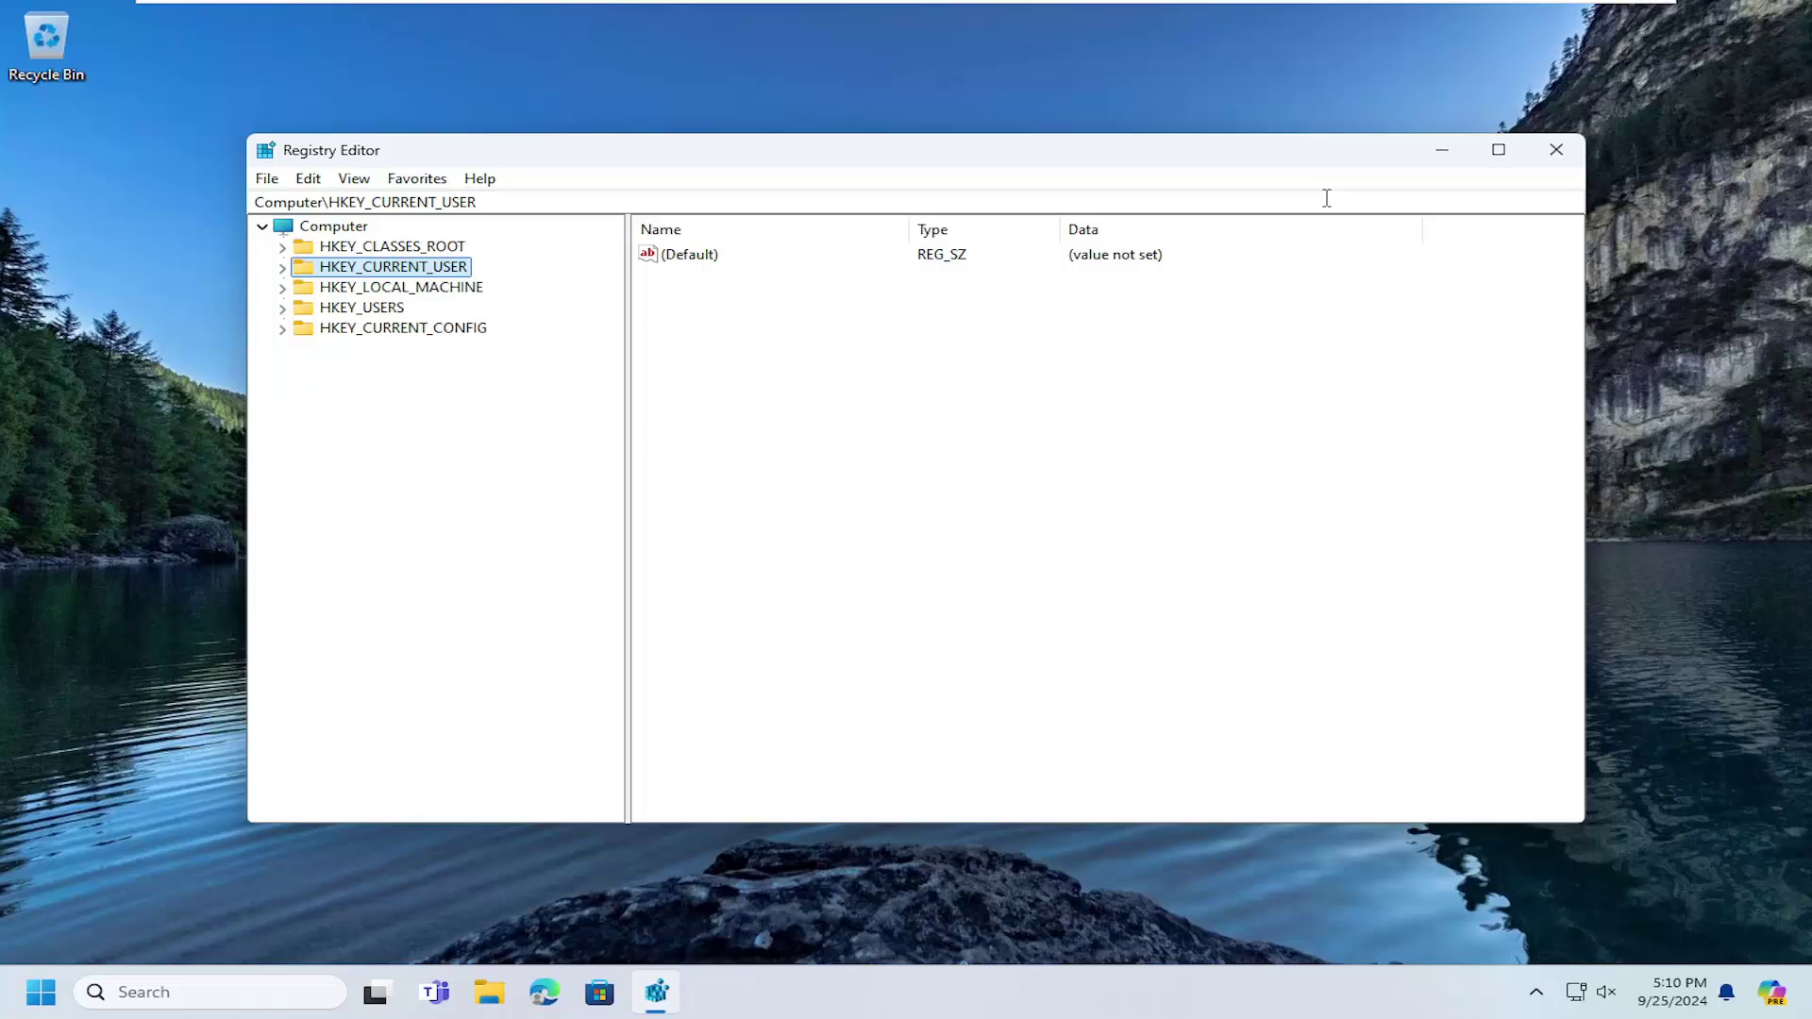
- Close Registry Editor and bring up the Game Mode settings page via 'game mode' search
left_click(1556, 149)
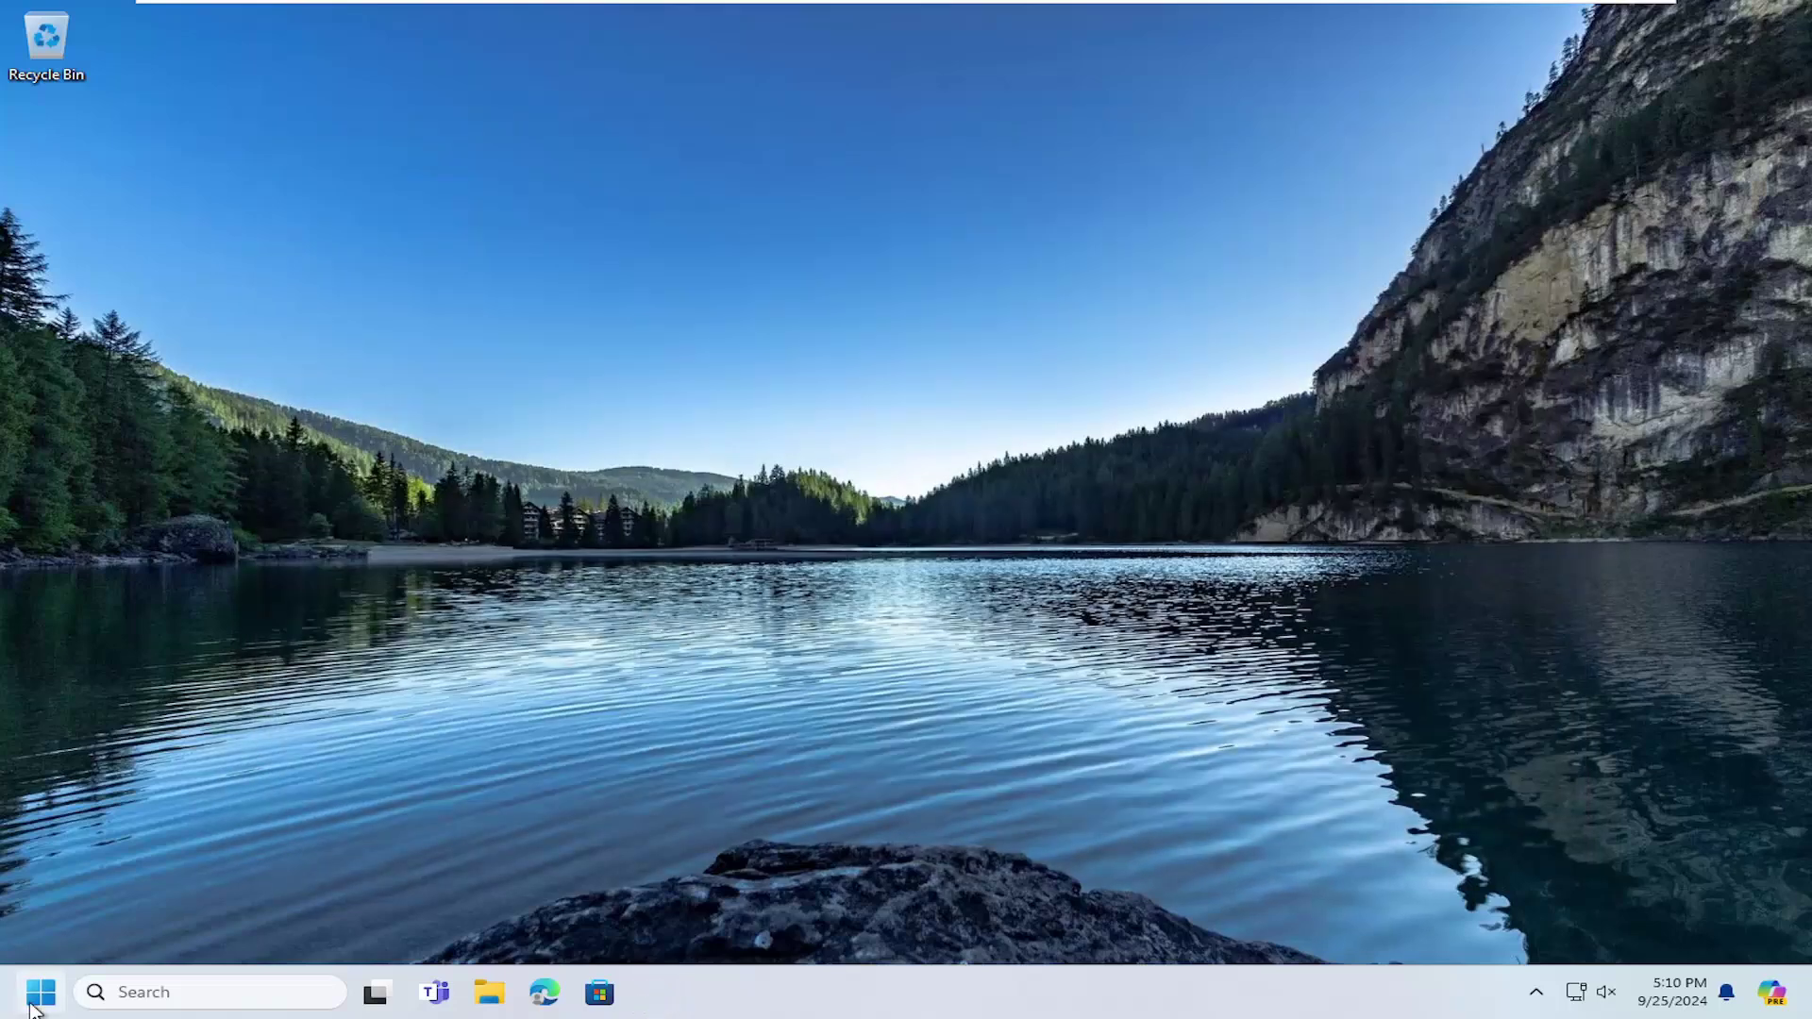
left_click(34, 1000)
type("game mode")
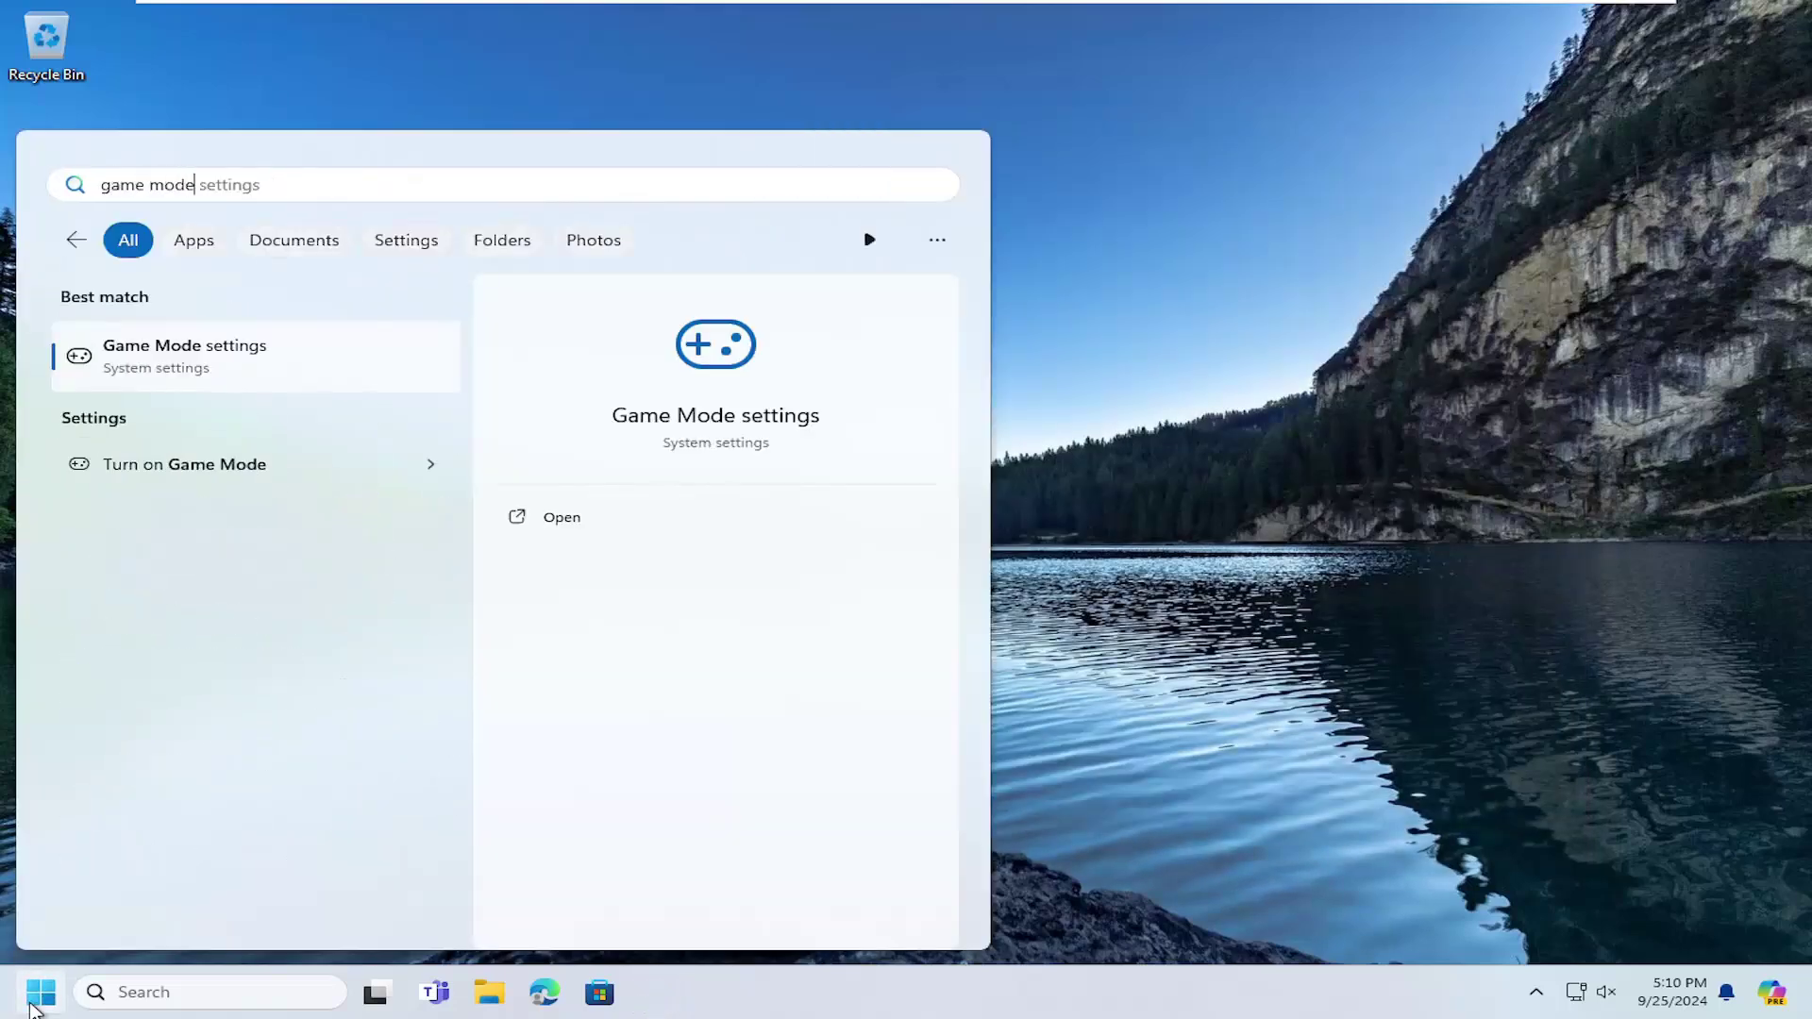
left_click(202, 375)
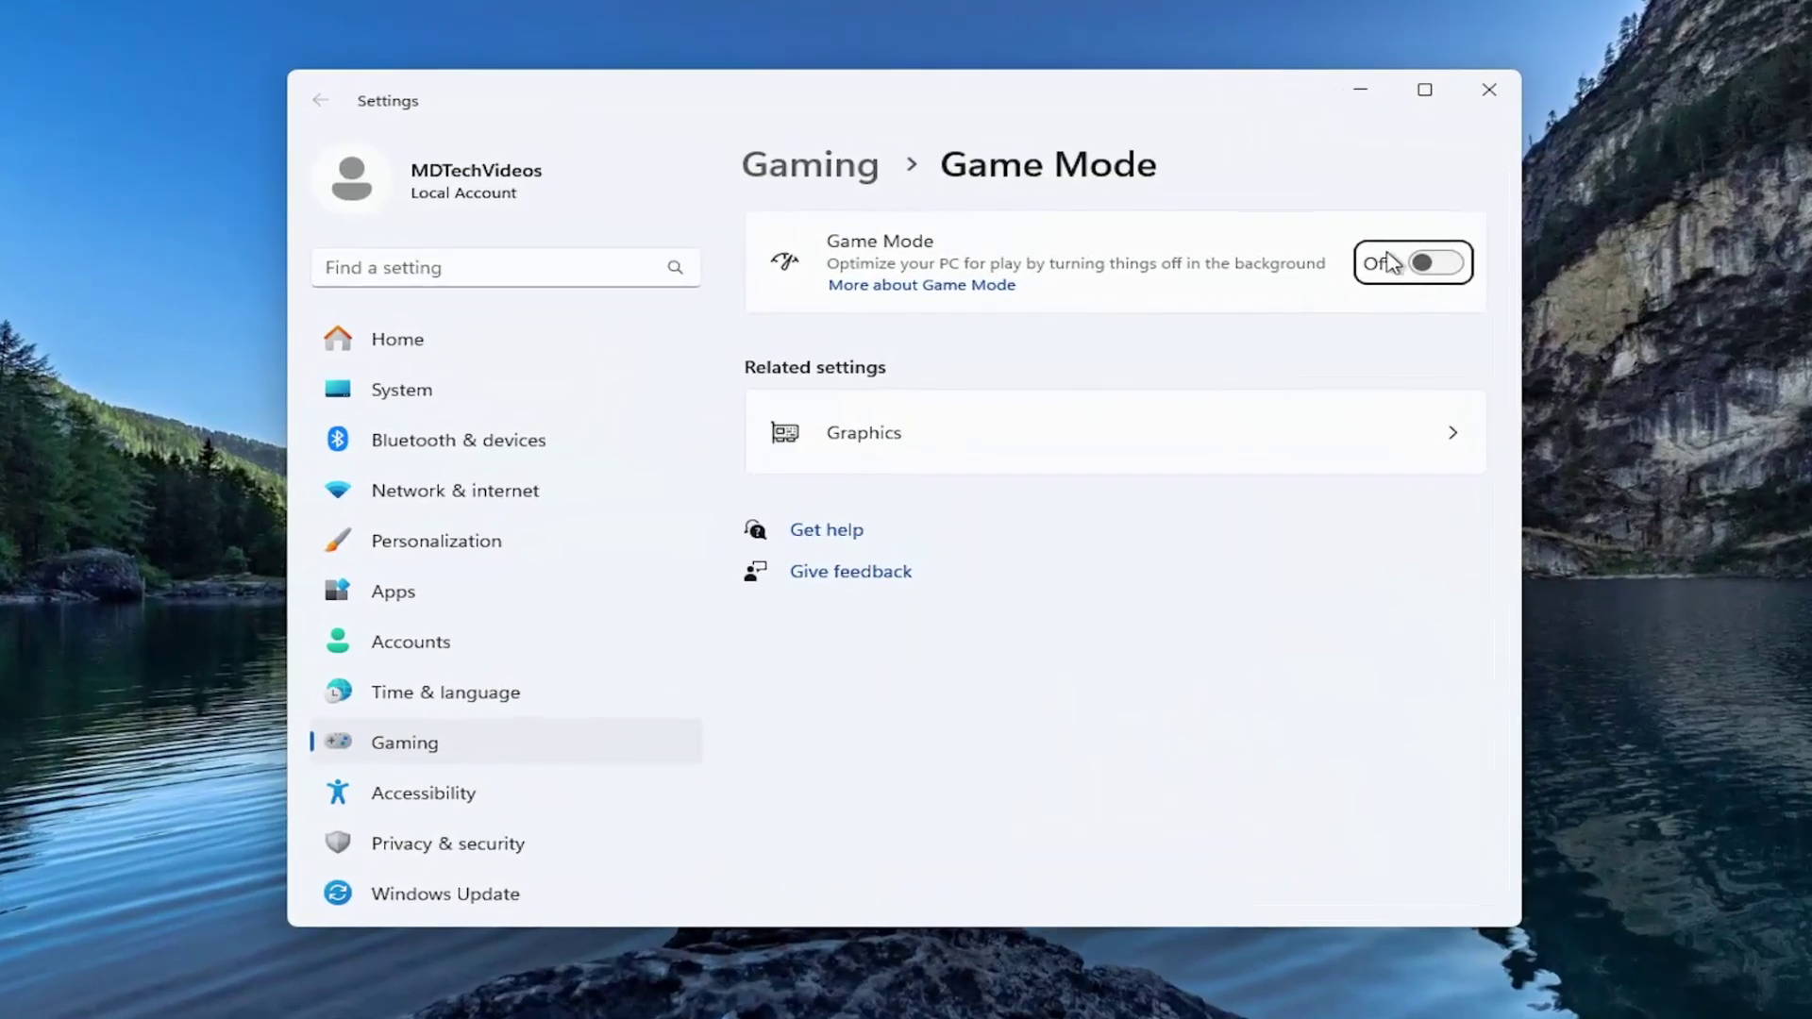
- Leave the Game Mode toggle set to Off and close Settings
left_click(1430, 263)
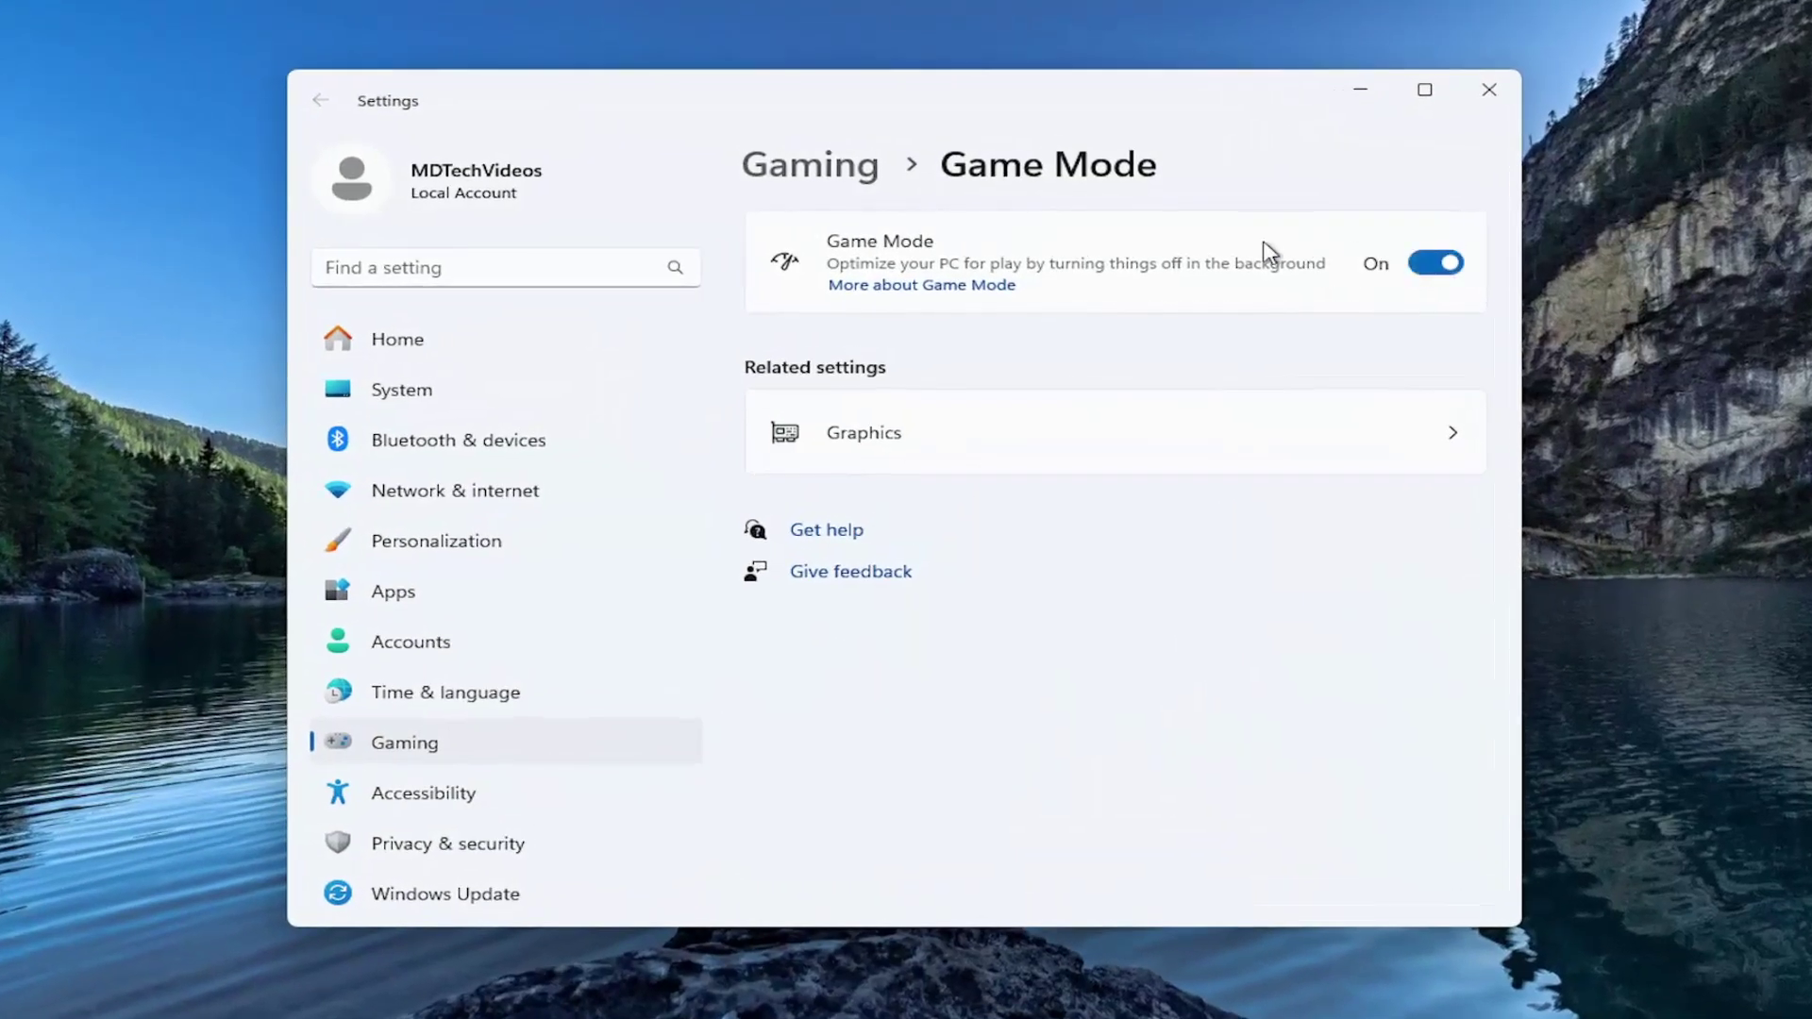
left_click(1425, 267)
left_click(1488, 90)
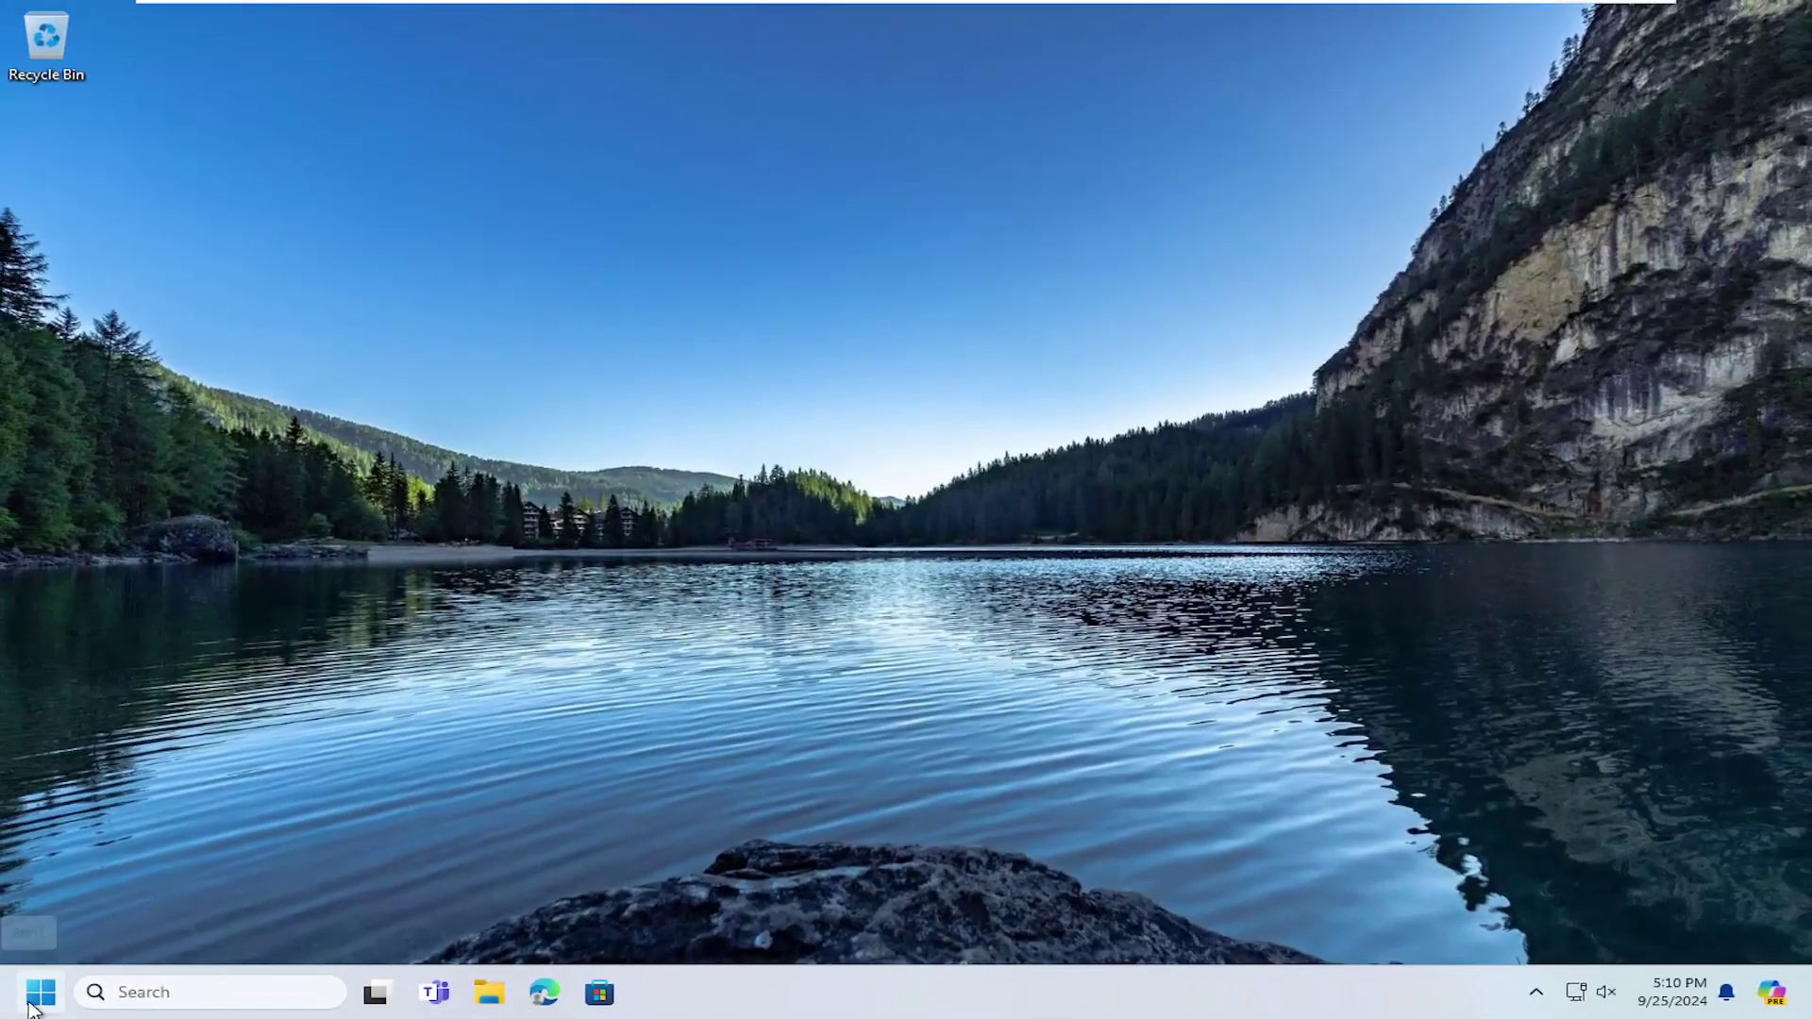
right_click(33, 1003)
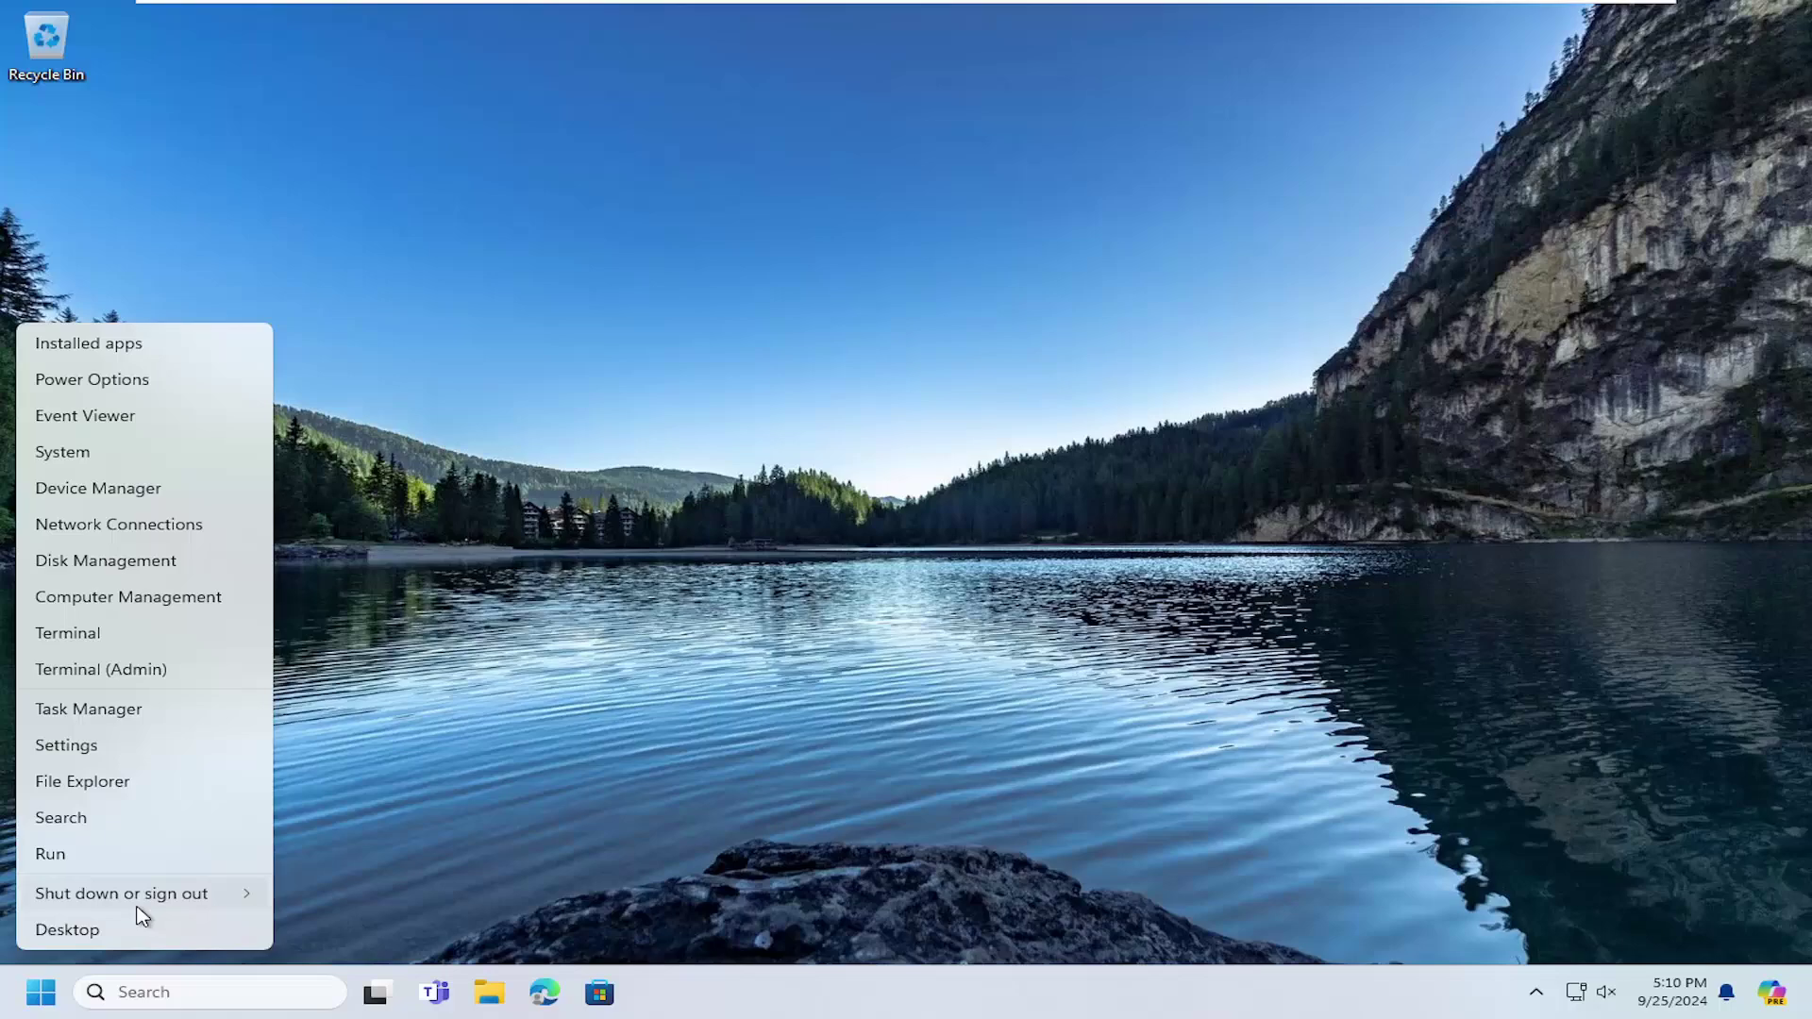
mouse_move(139, 904)
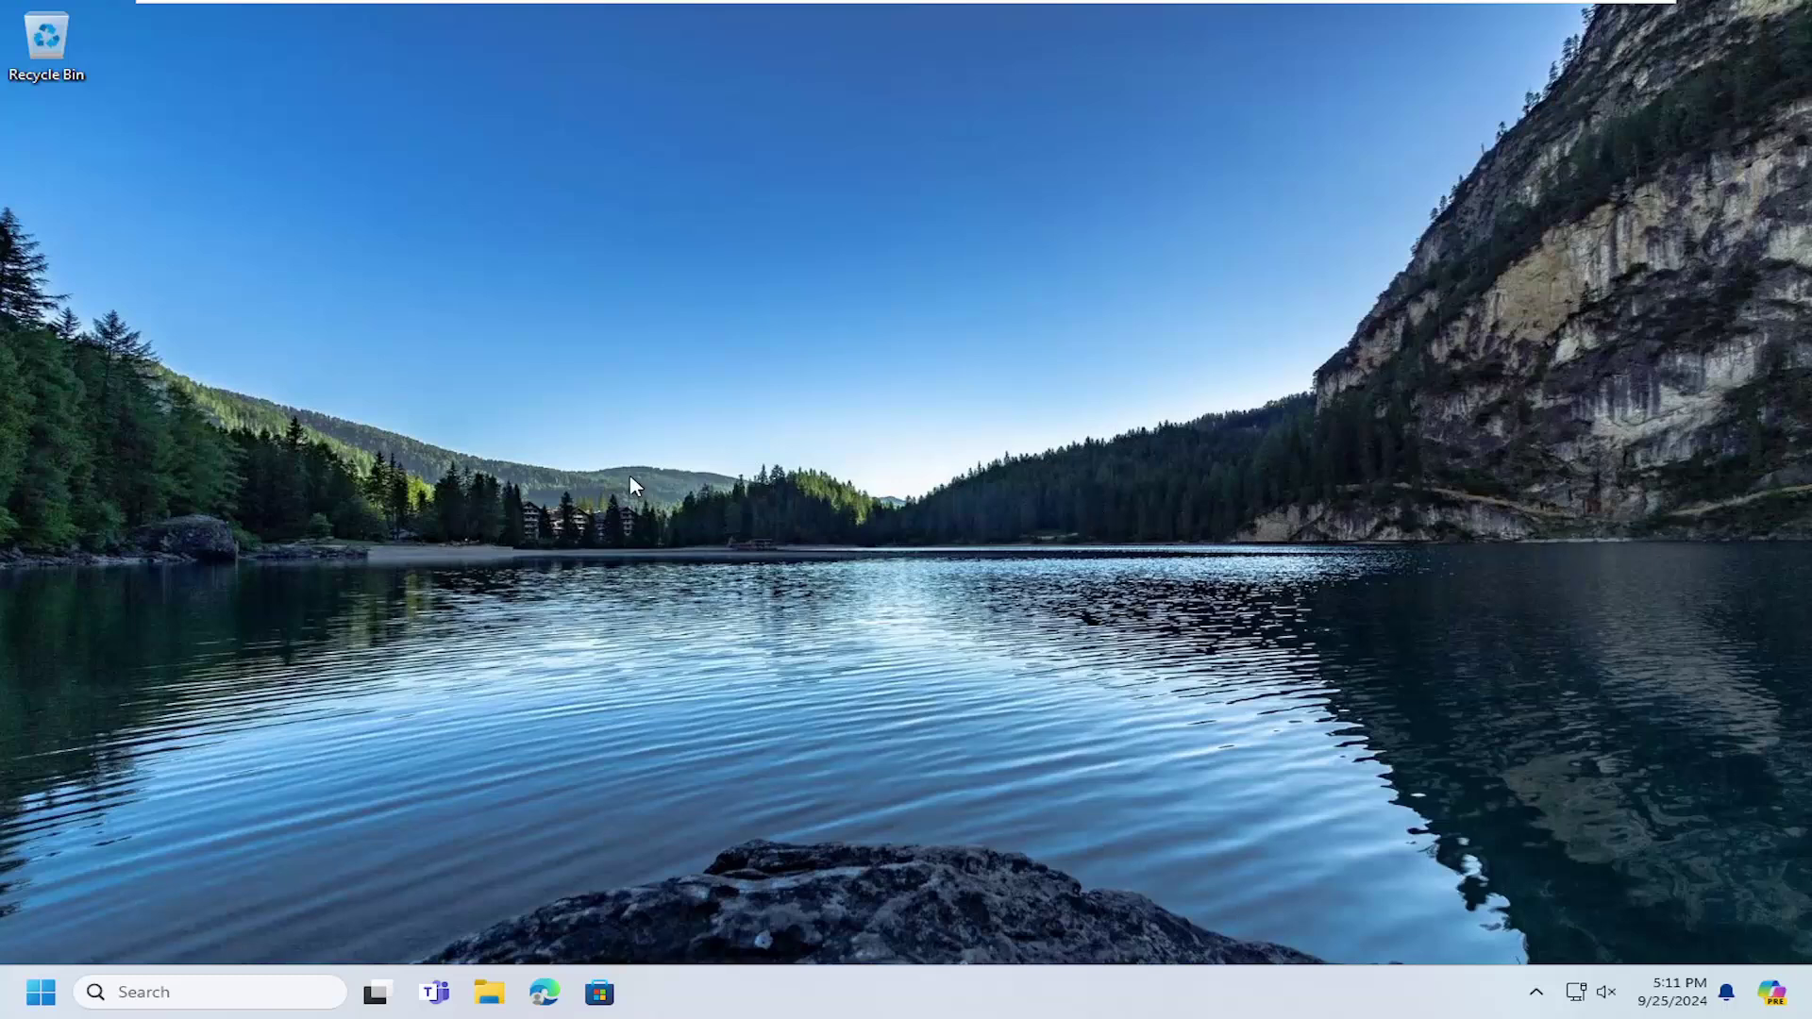
- Launch Command Prompt as administrator from a 'cmd' Start search, approving the UAC prompt
left_click(35, 1004)
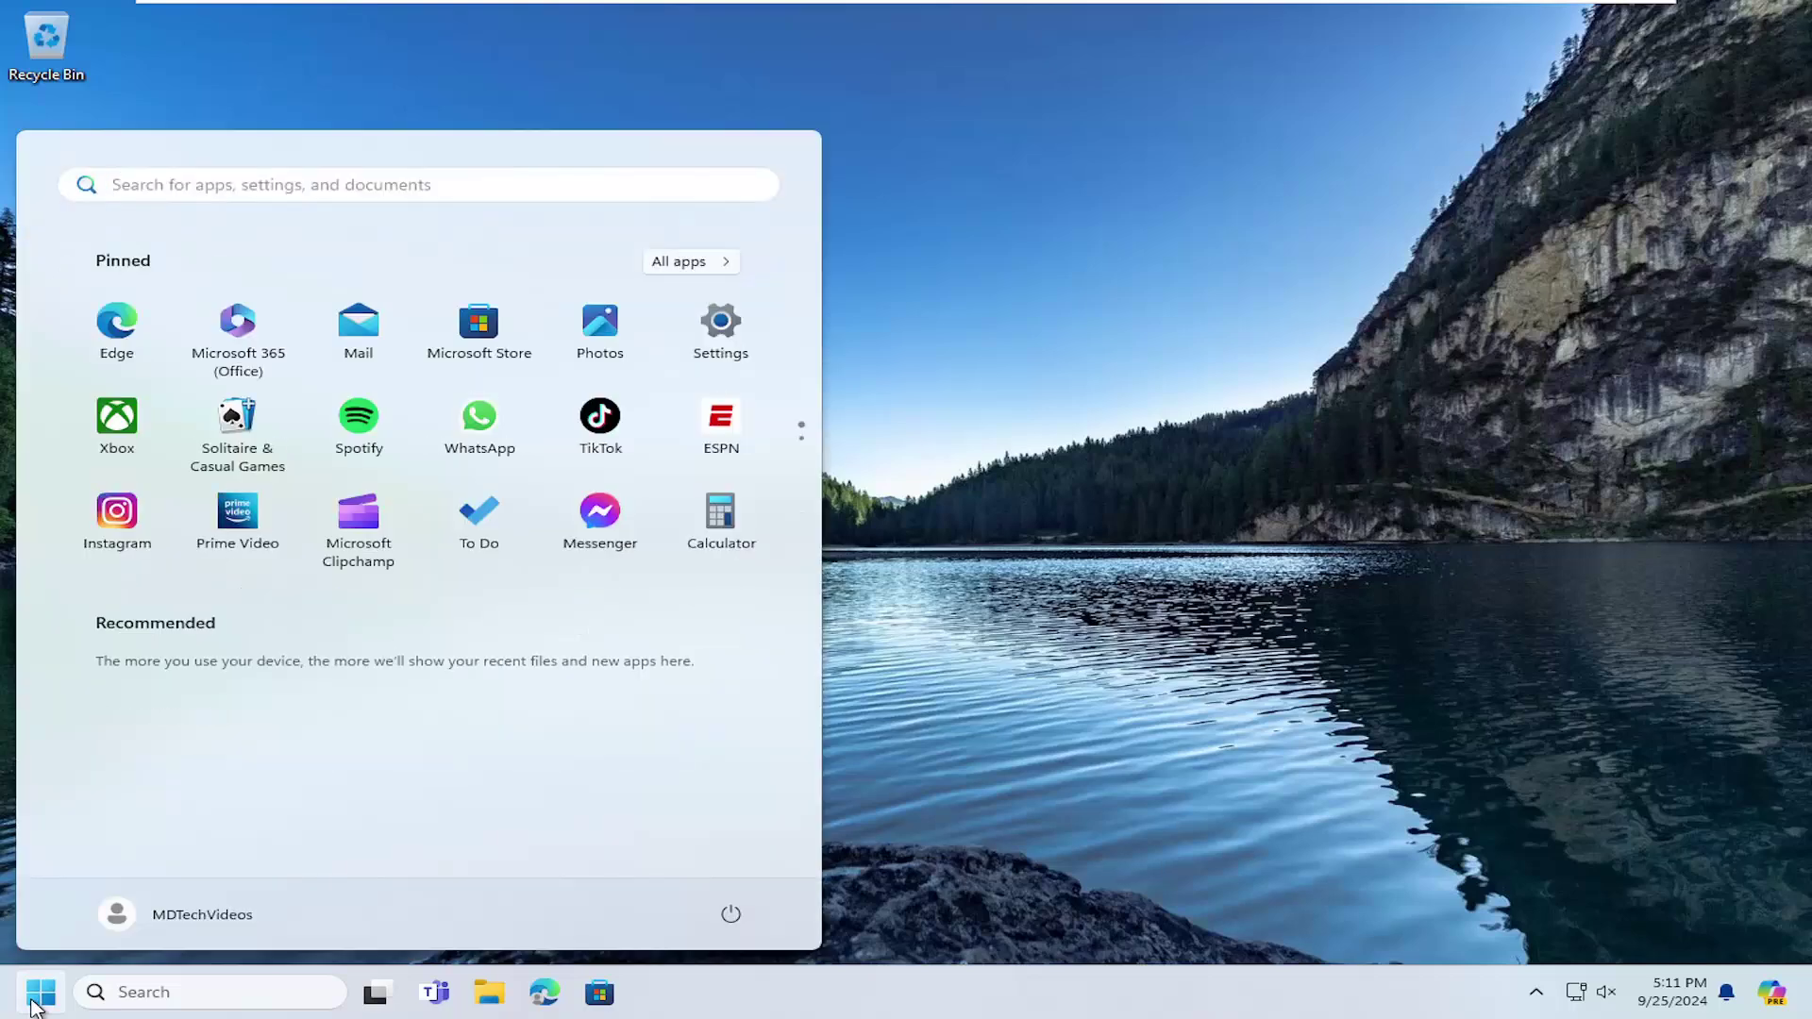
type("cmd")
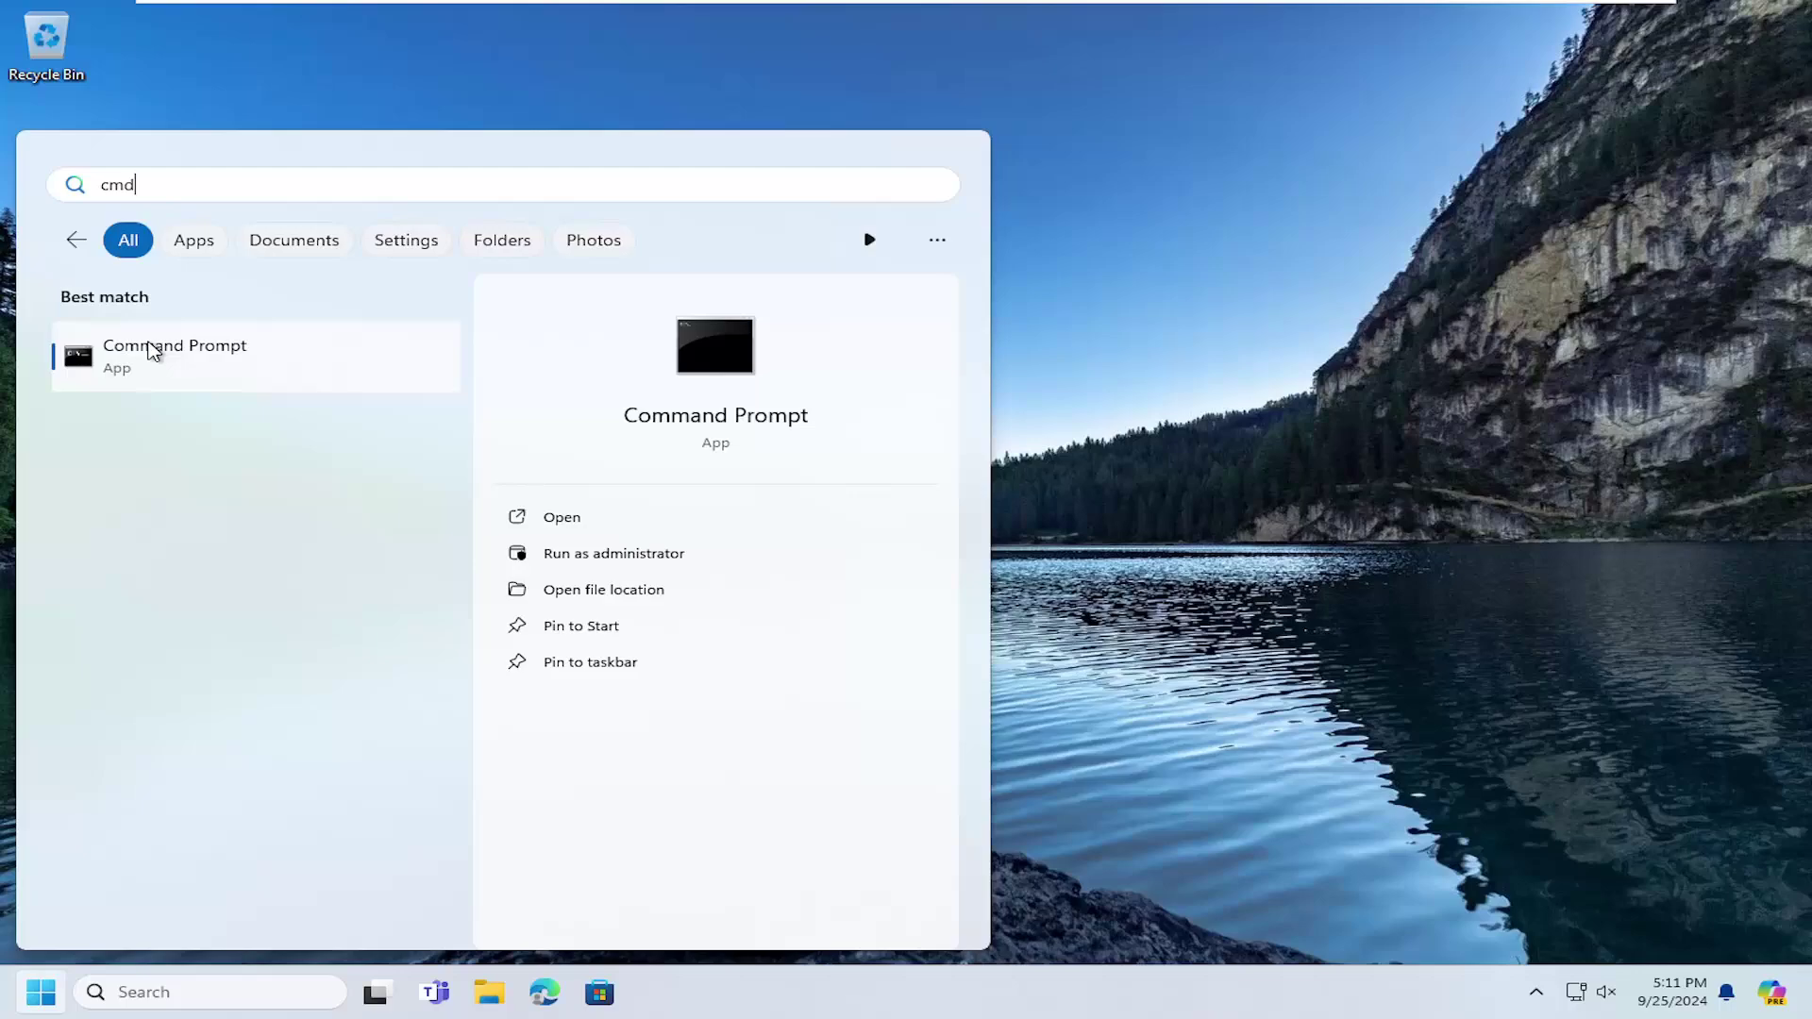
right_click(151, 351)
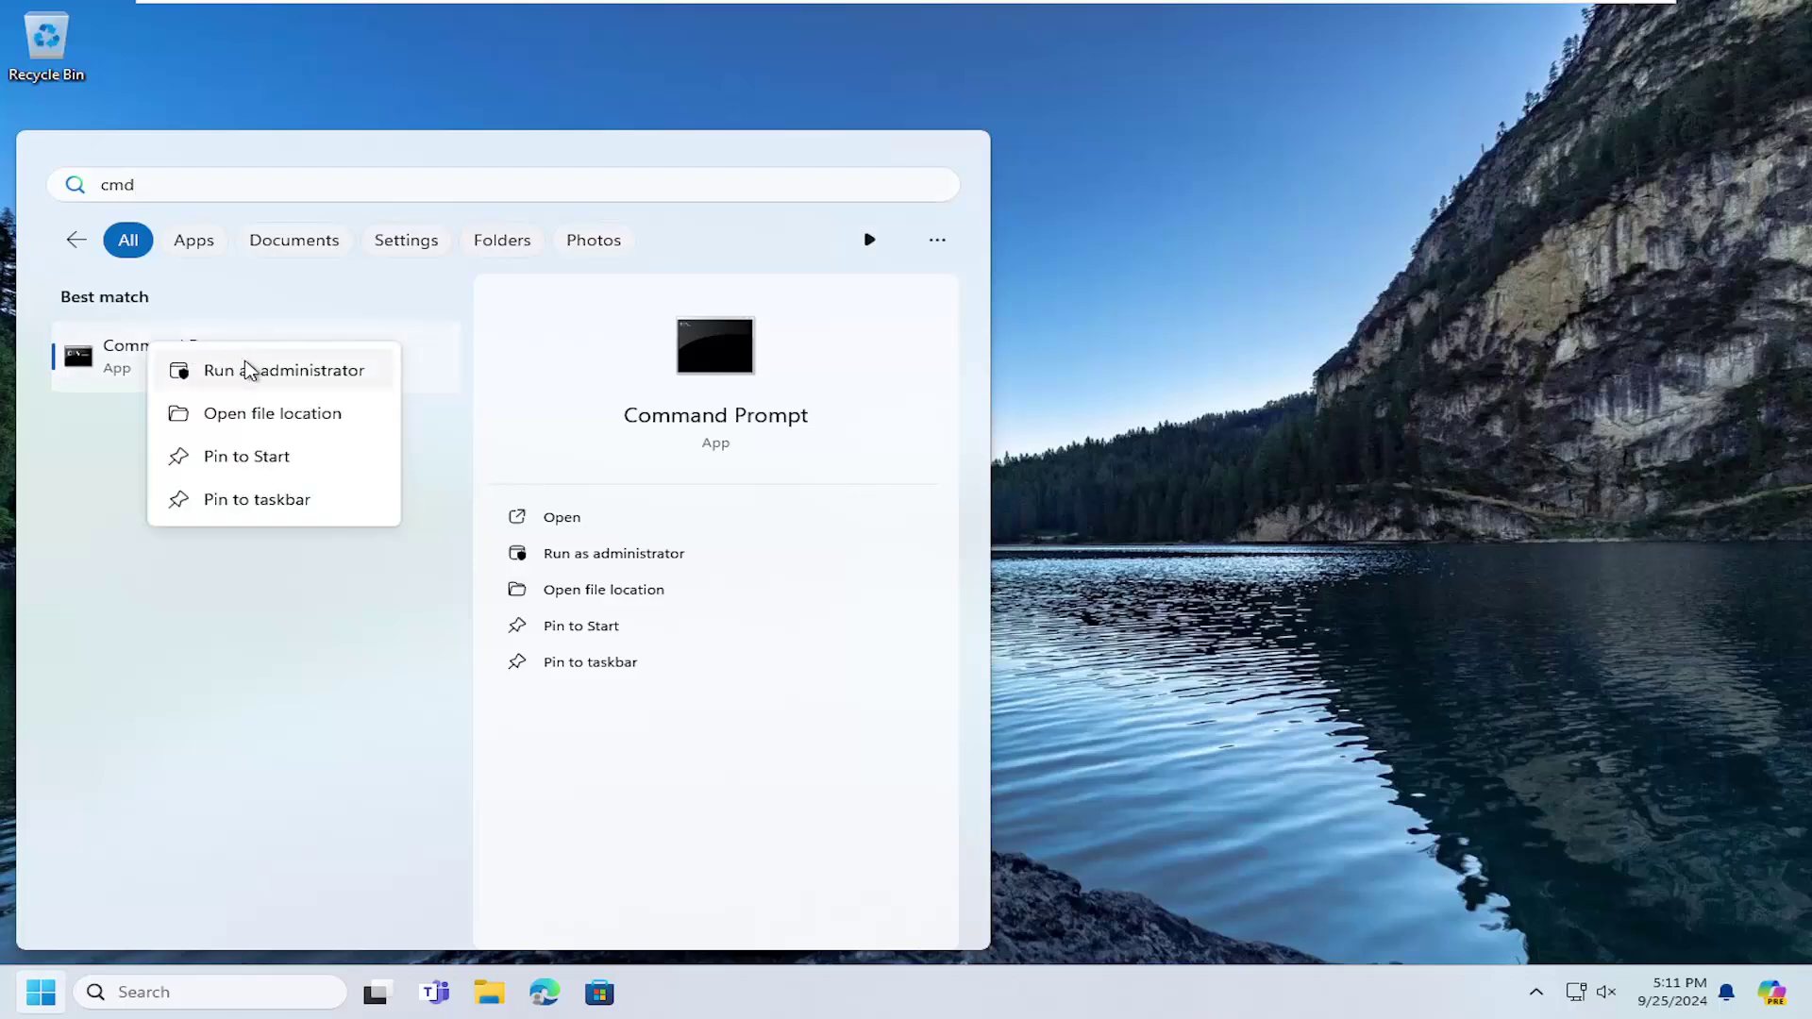
left_click(248, 370)
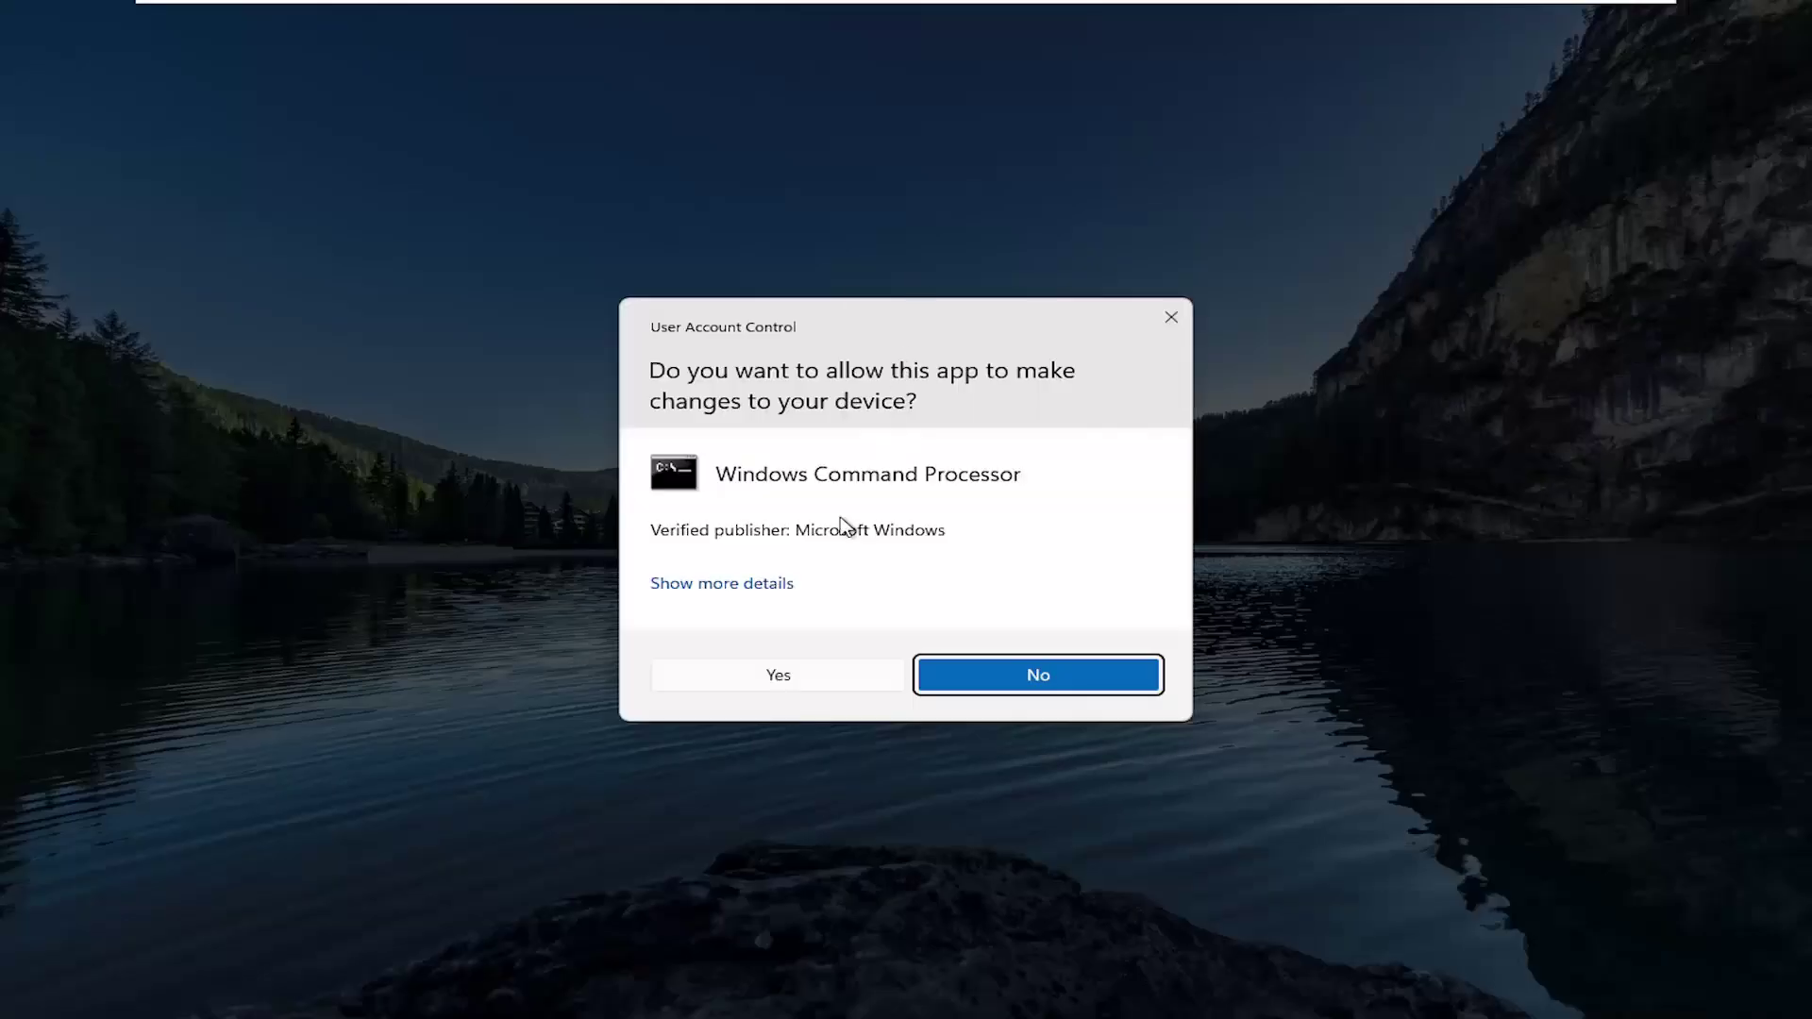
left_click(772, 681)
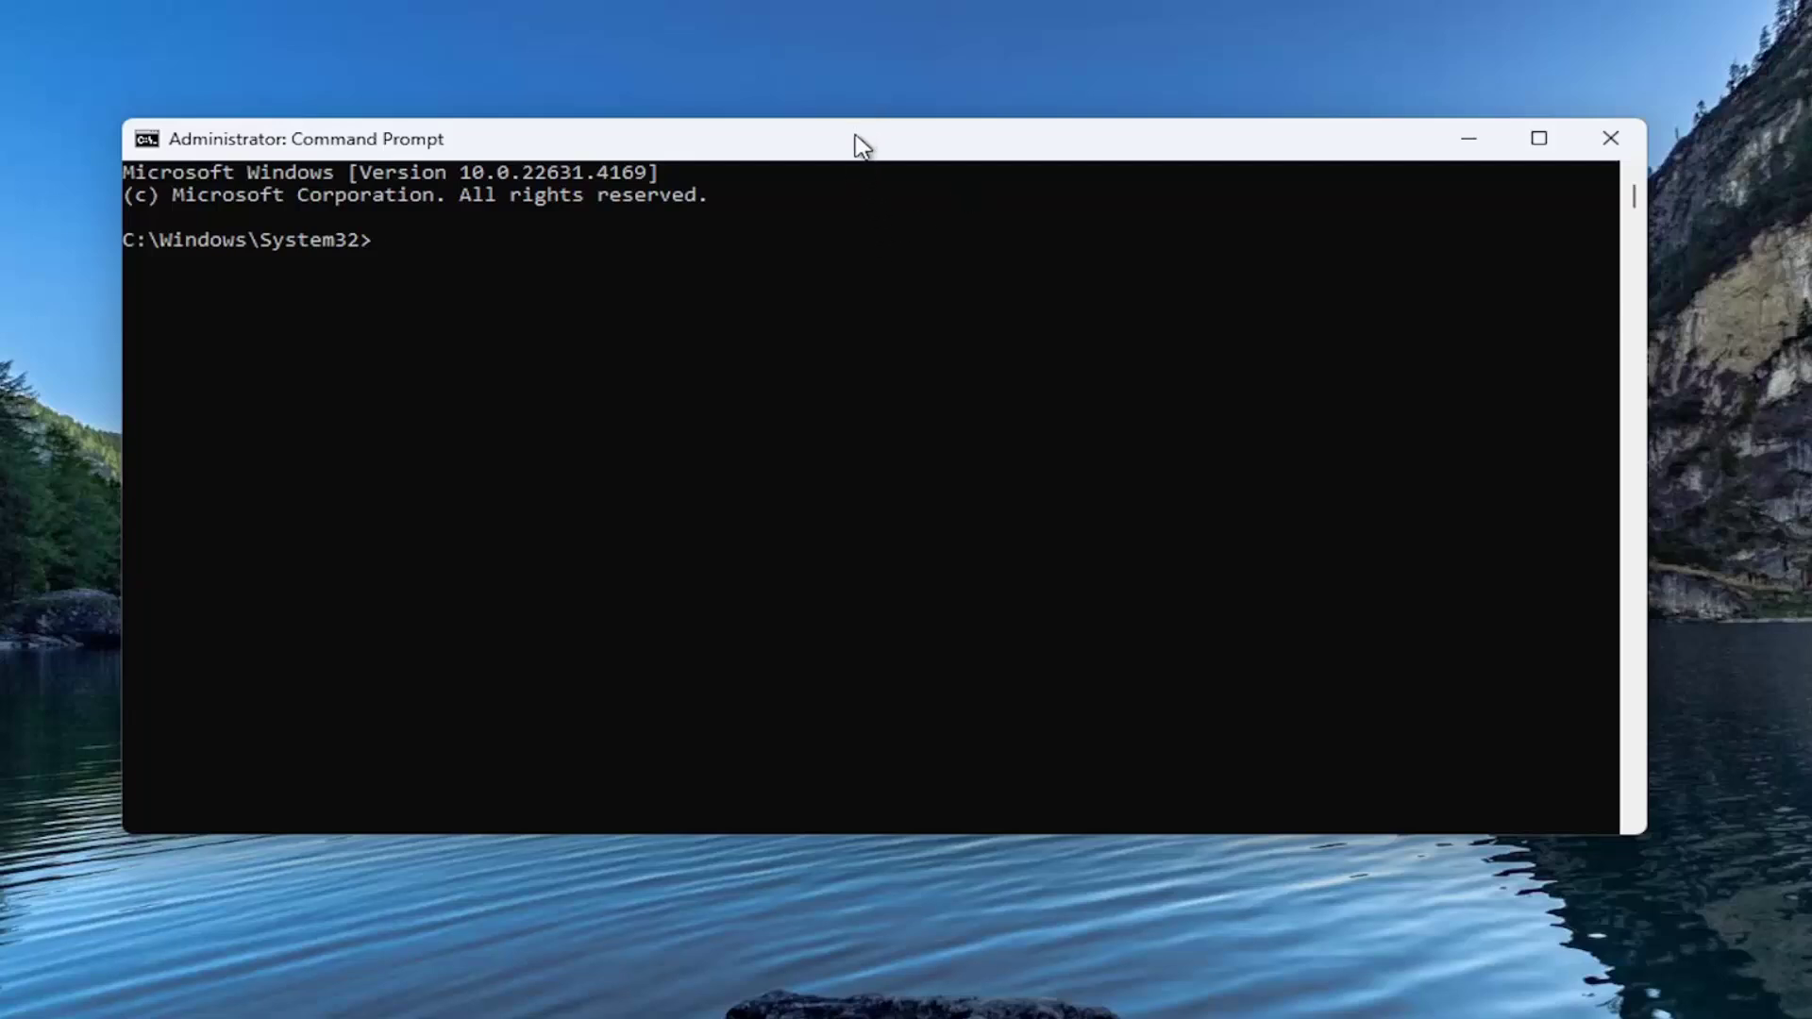
- Paste and run DISM.exe /Online /Cleanup-image /Restorehealth until it completes at 100%
right_click(791, 146)
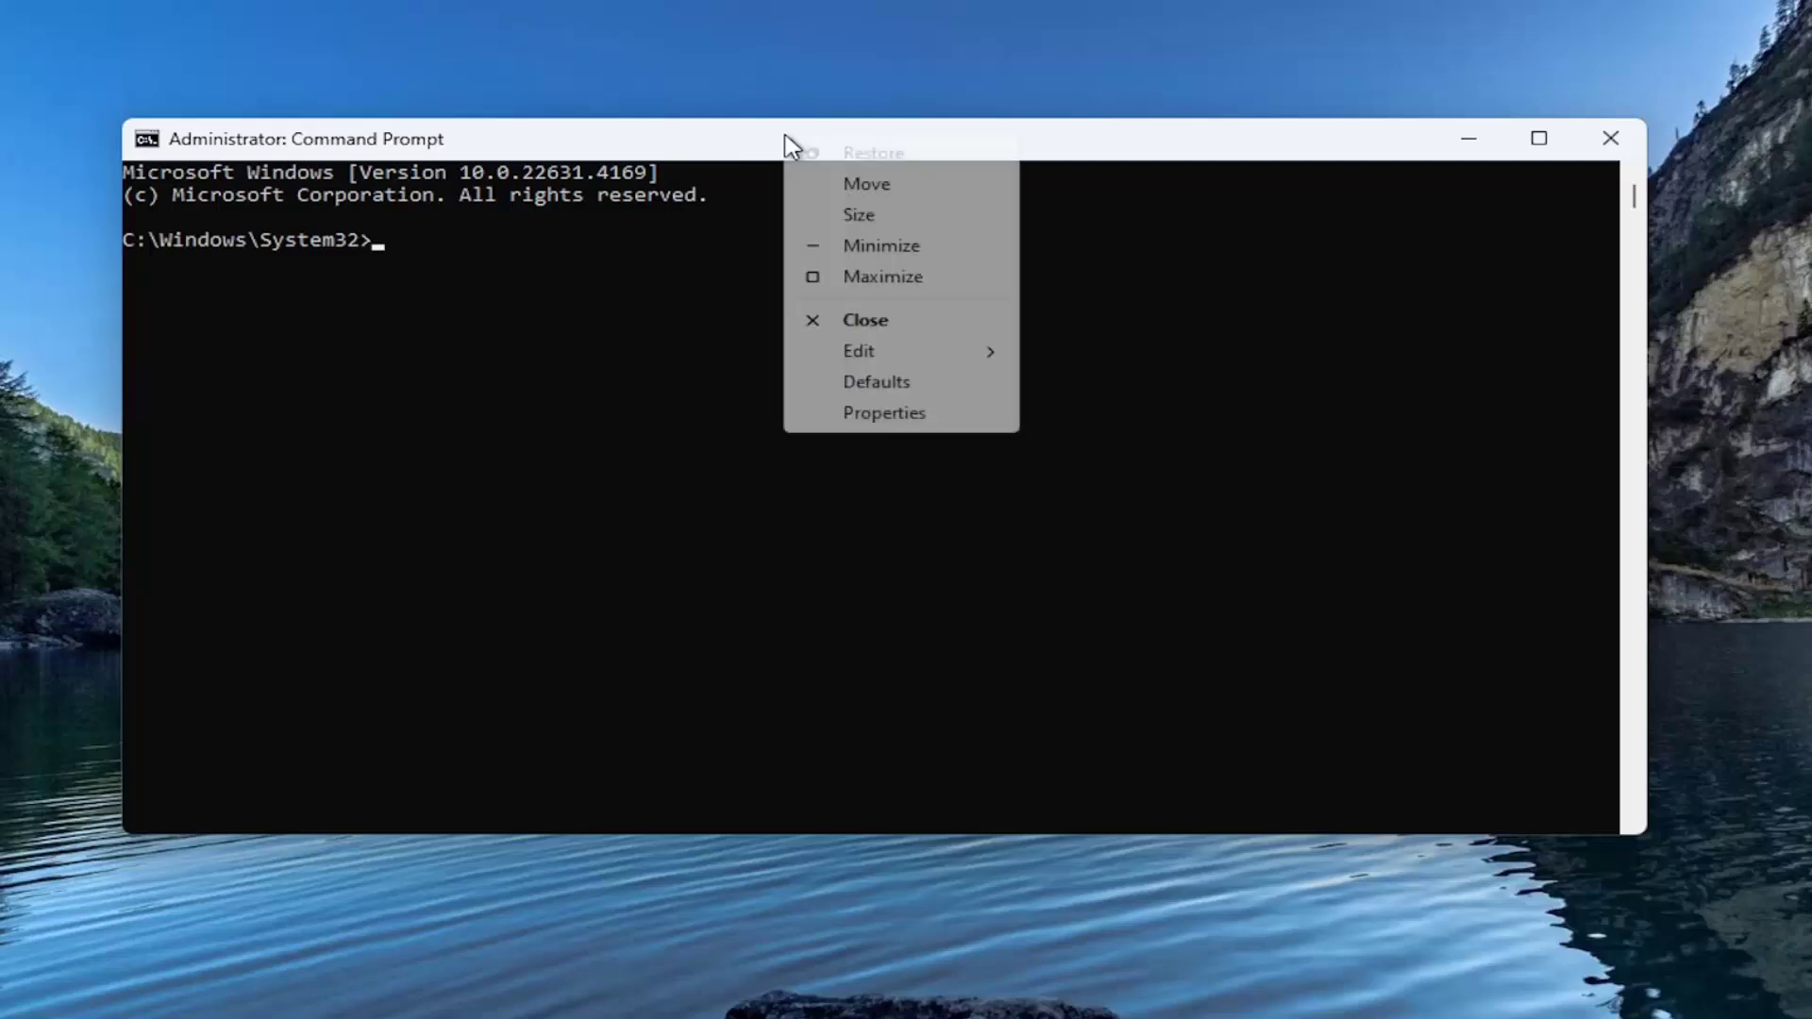
left_click(870, 360)
left_click(1179, 415)
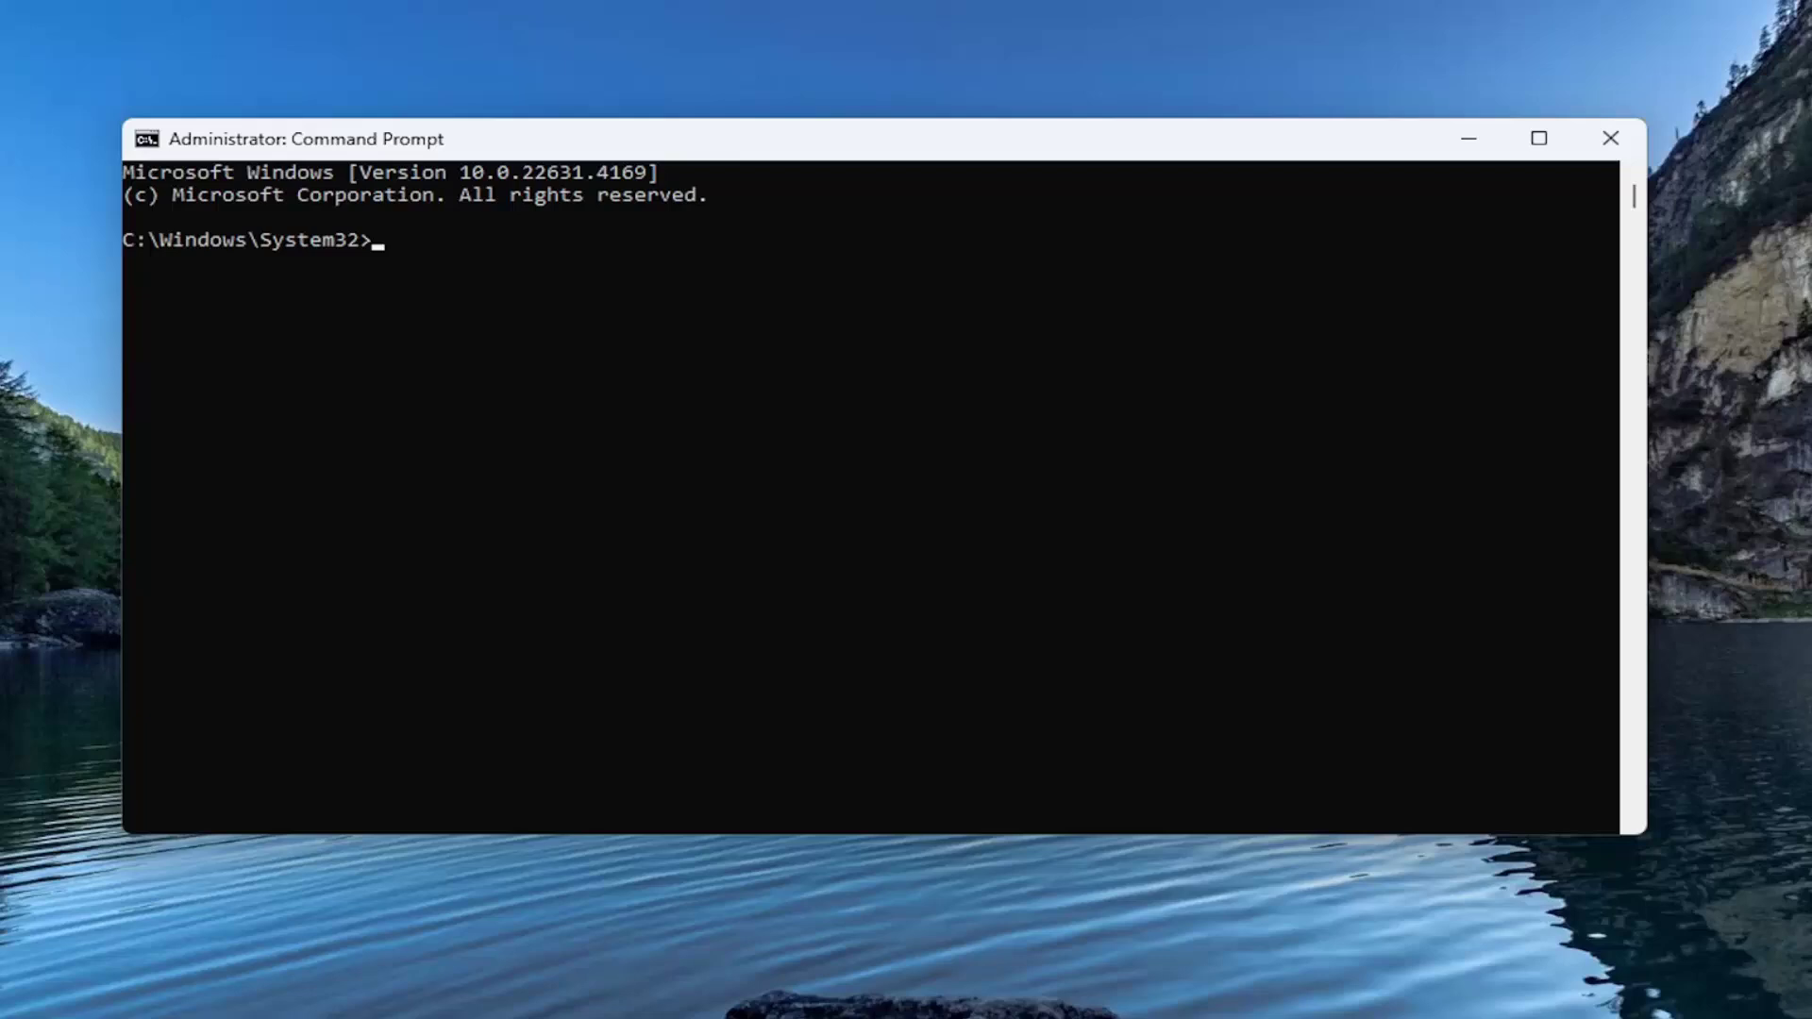
type("DISM.exe /Online /Cleanup-image /Restorehealth")
key("Return")
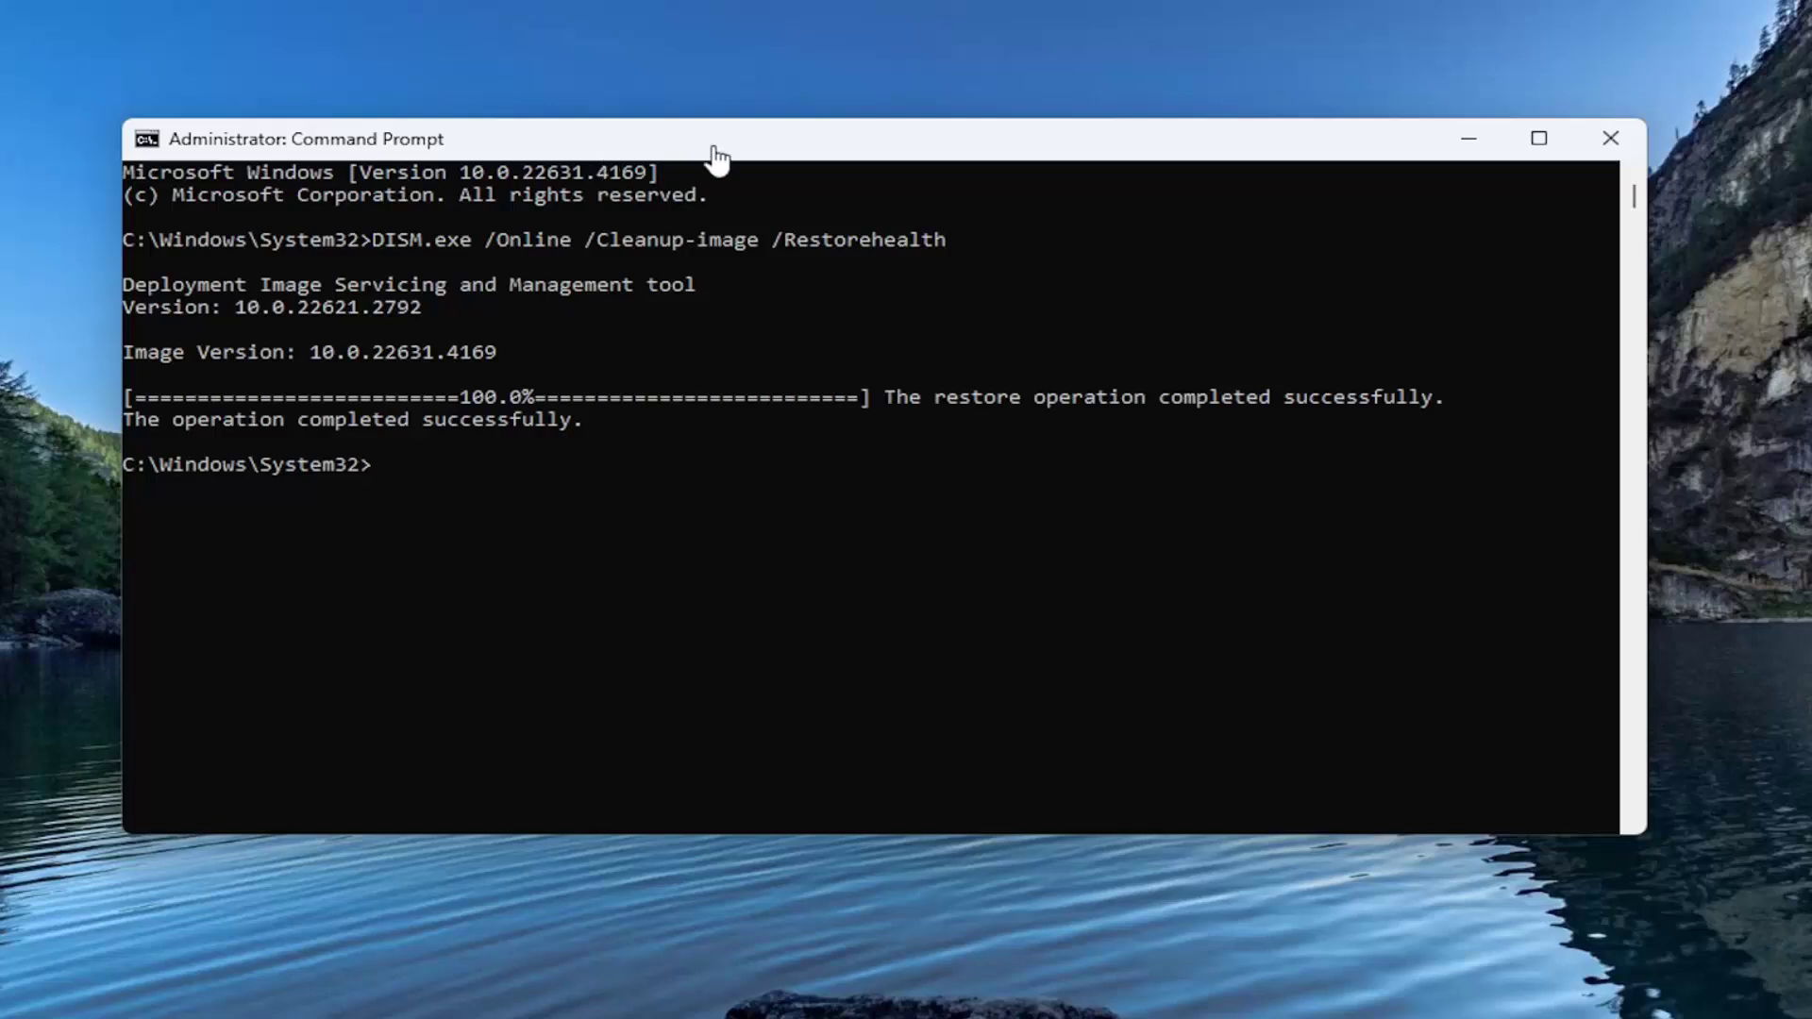
- Paste and run sfc /scannow until verification finishes with no integrity violations
right_click(802, 140)
mouse_move(872, 359)
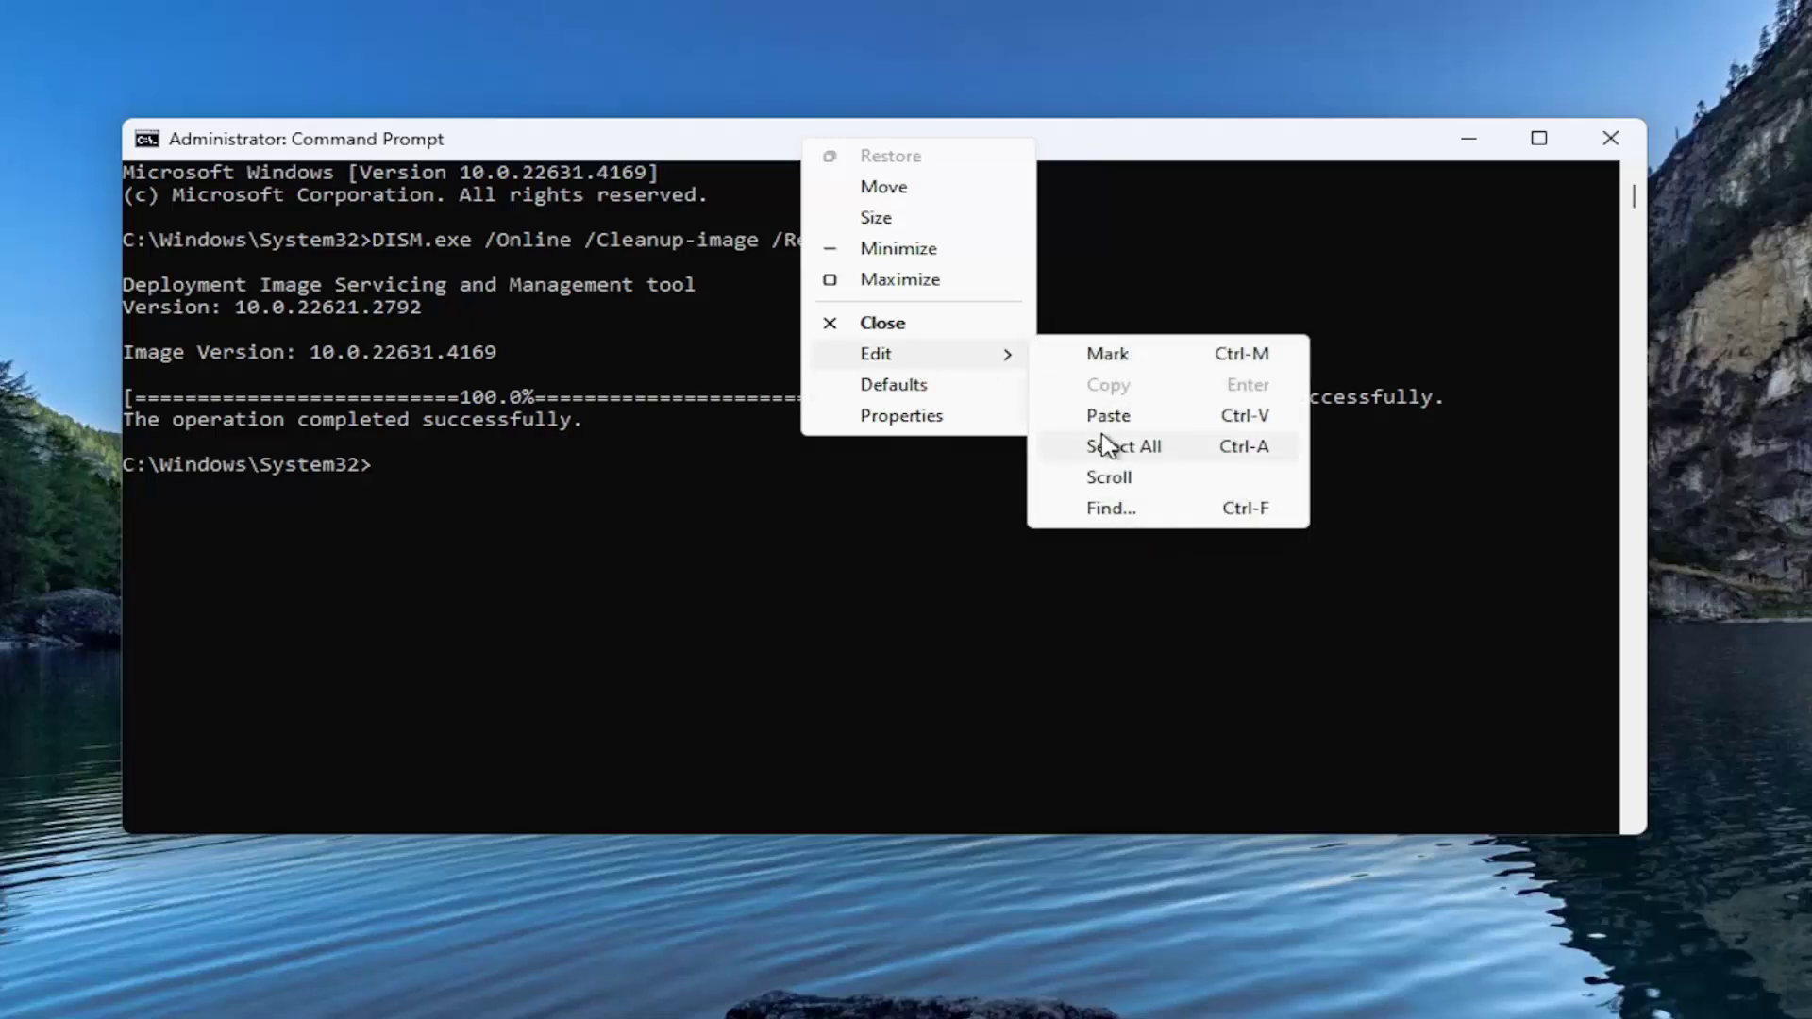
left_click(1108, 415)
key("Return")
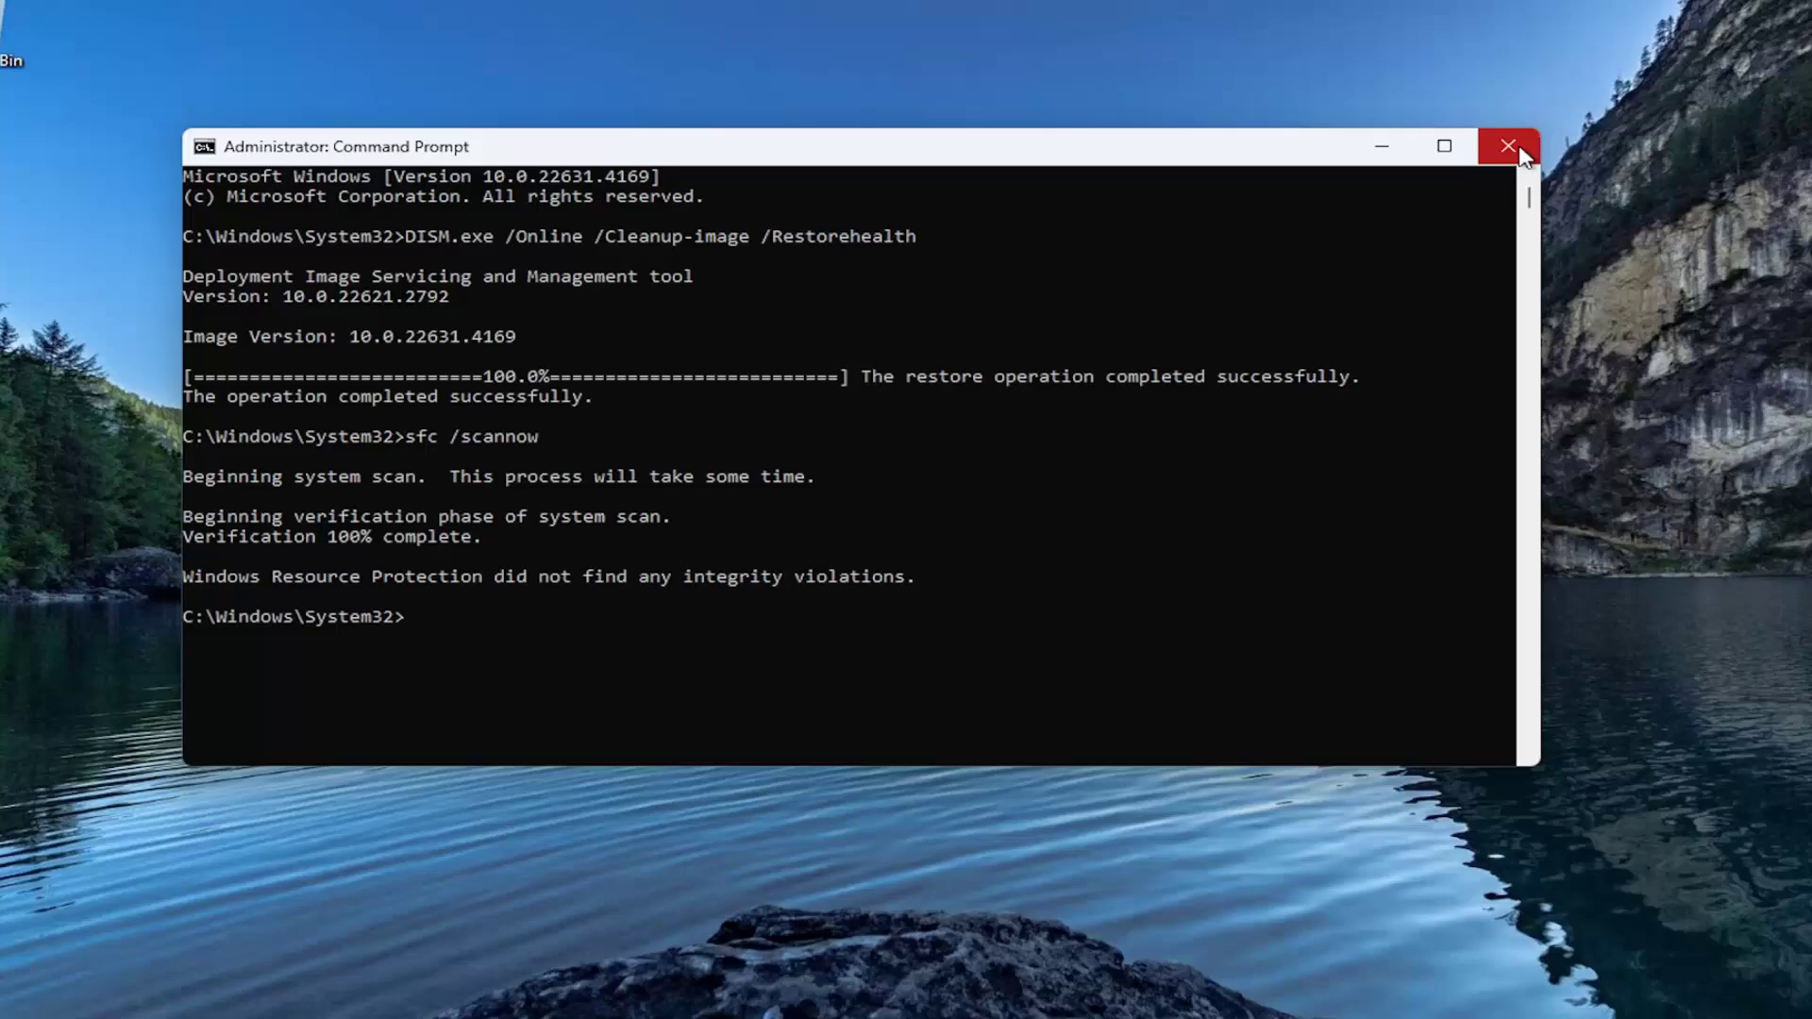
left_click(1523, 154)
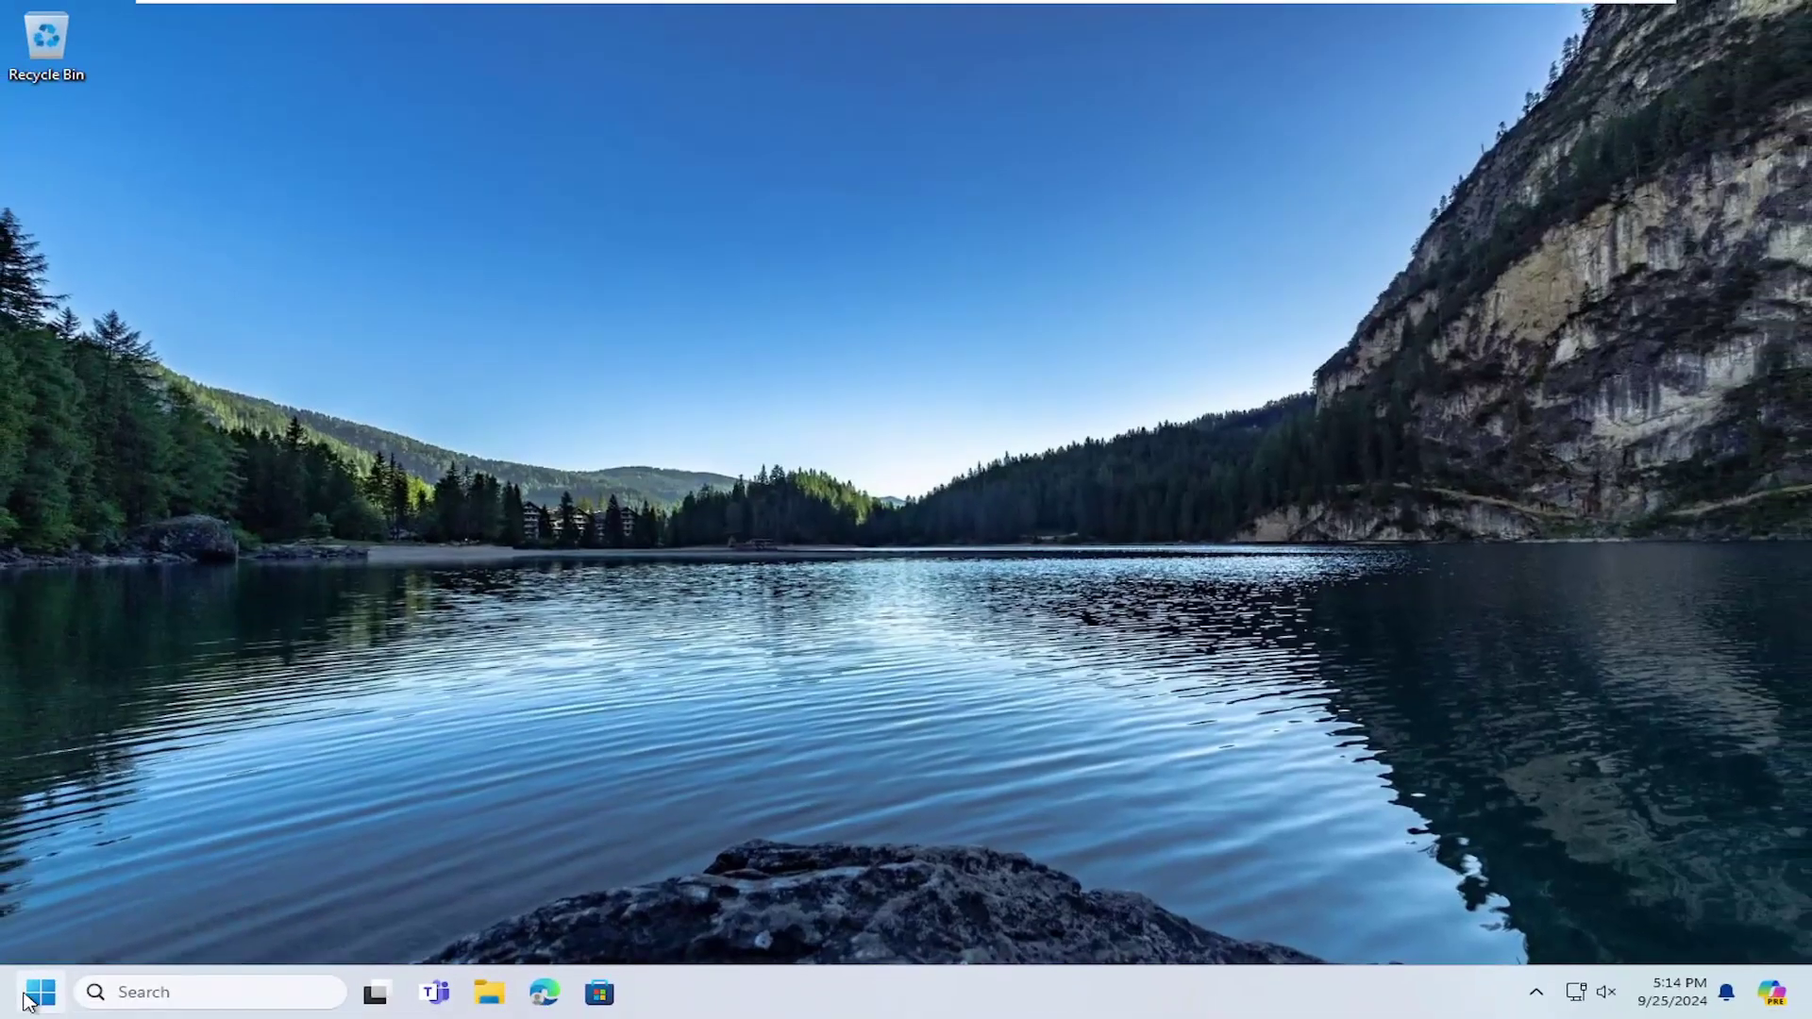